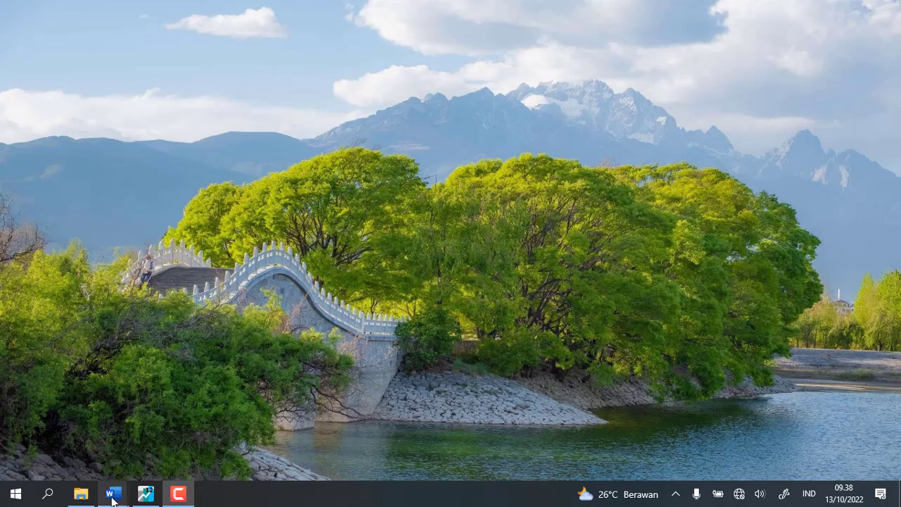
Switch to the thesis in Word and read the Uji Heteroskedastisitas section: Glejser regression equations, hypotheses and probability decision rule.
mouse_move(127, 500)
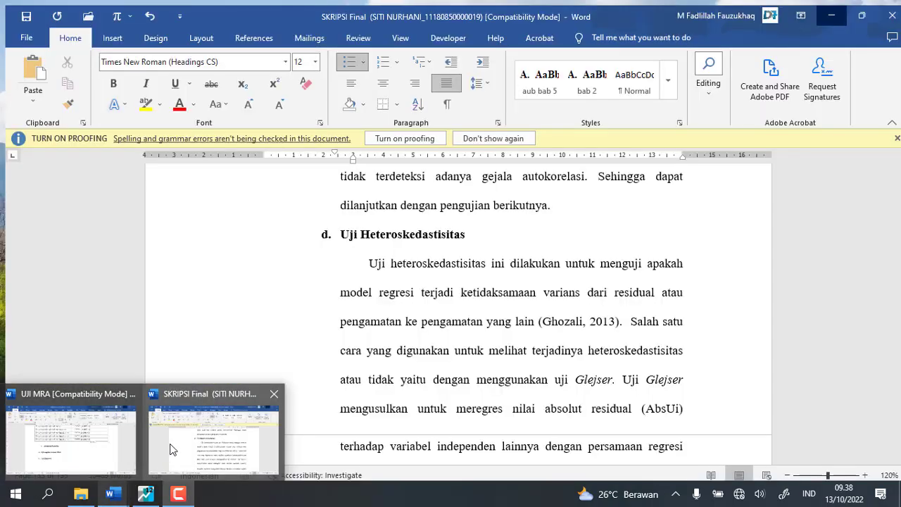
left_click(176, 442)
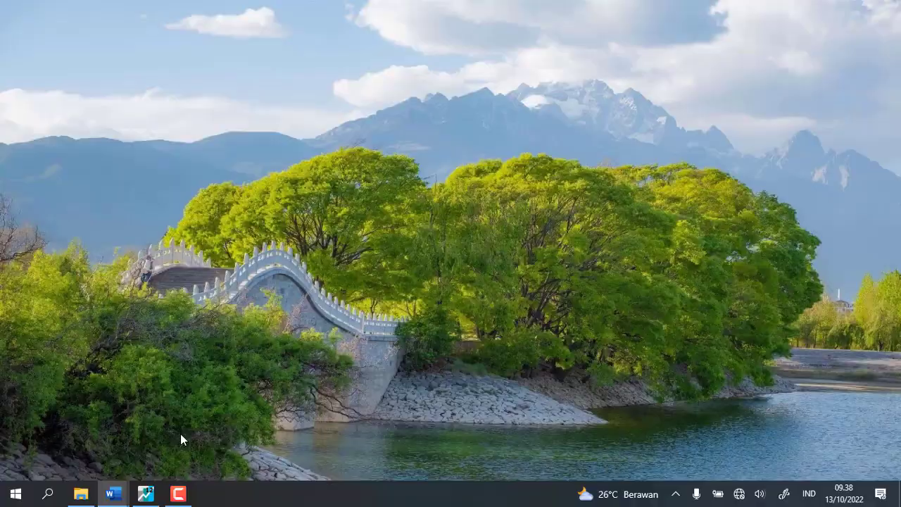
scroll(450, 264, "down", 1)
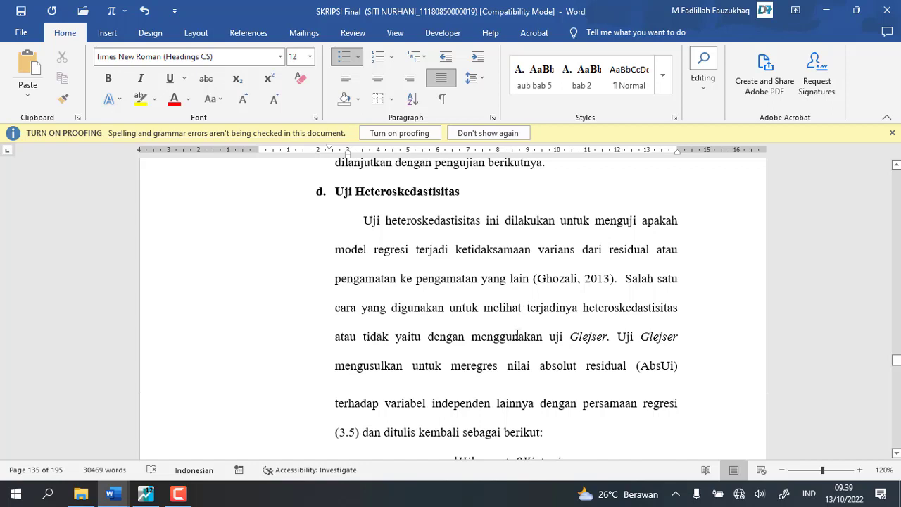
scroll(501, 327, "down", 2)
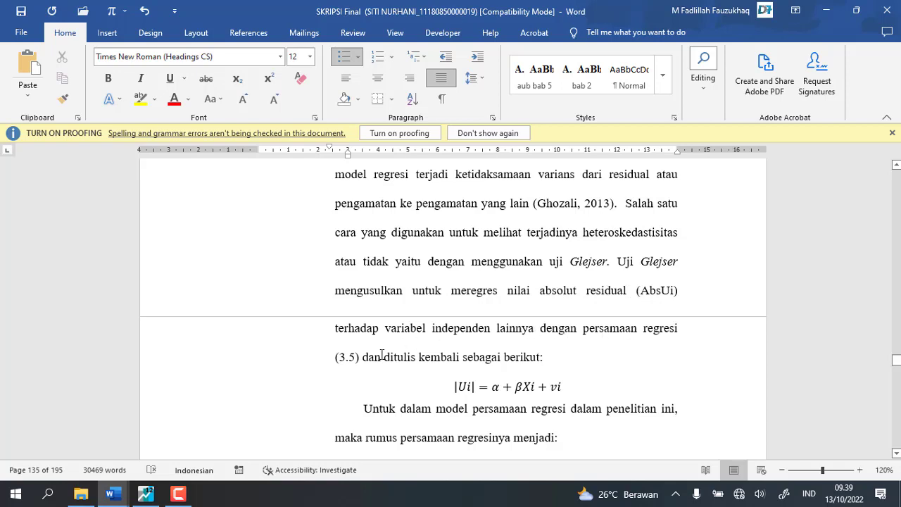
scroll(426, 356, "down", 2)
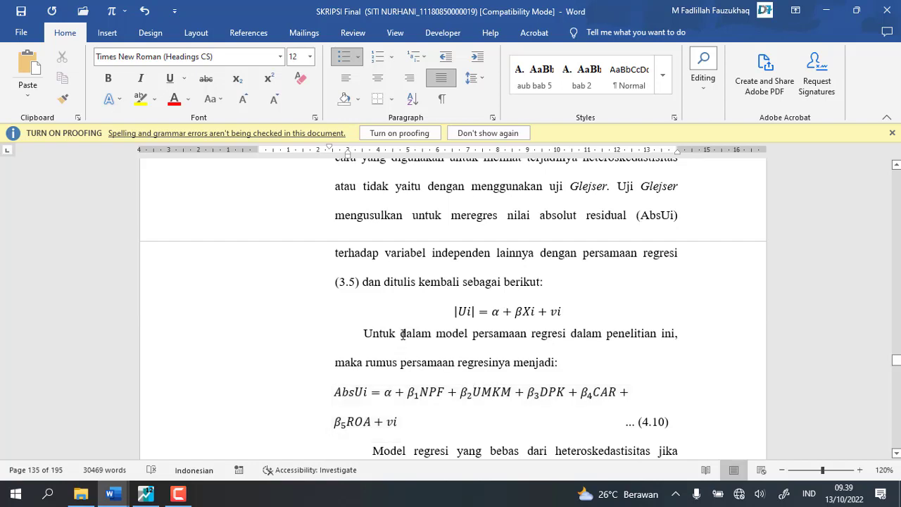
left_click(452, 313)
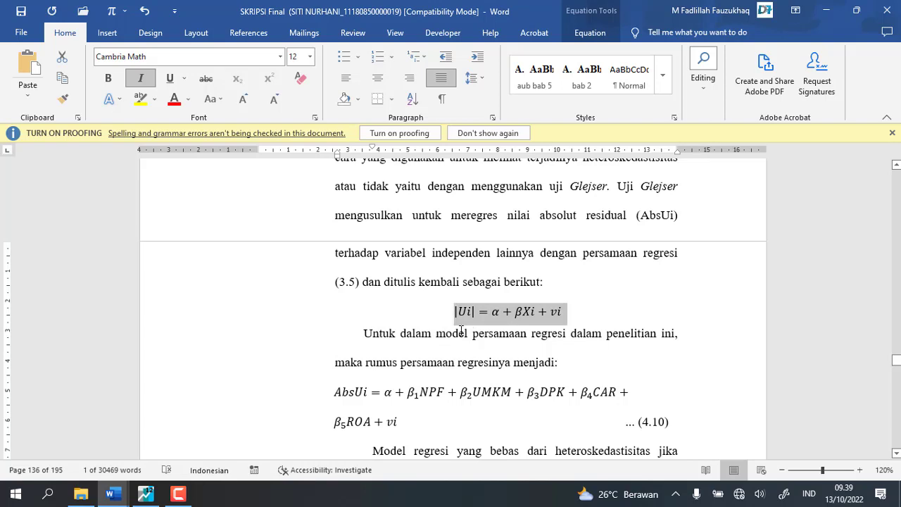
left_click(458, 357)
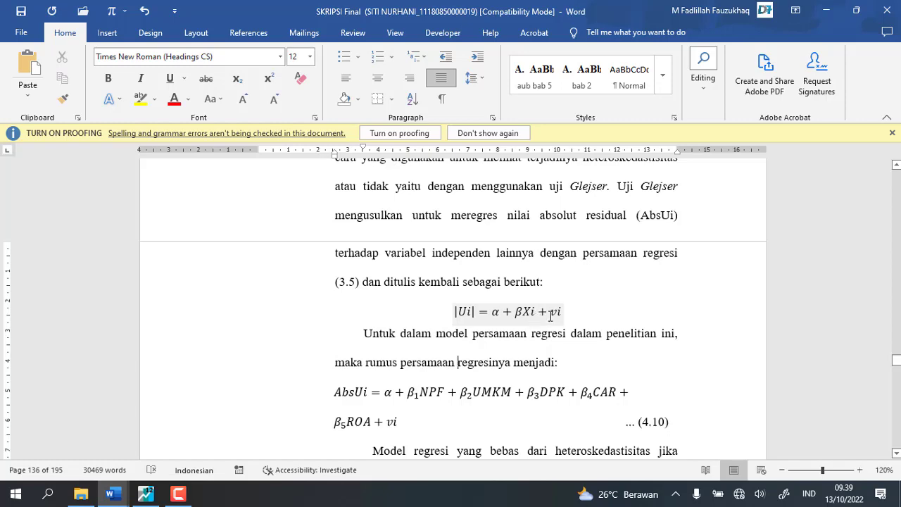
scroll(435, 343, "down", 2)
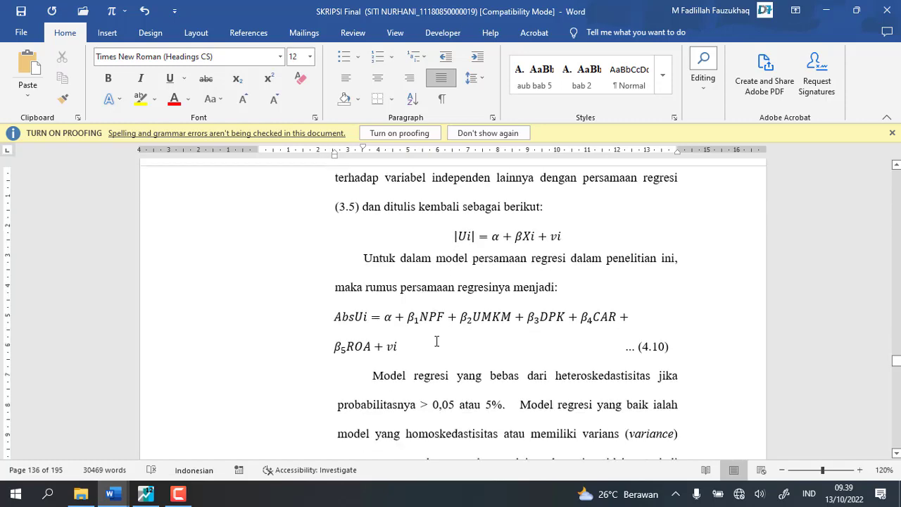
scroll(436, 337, "down", 2)
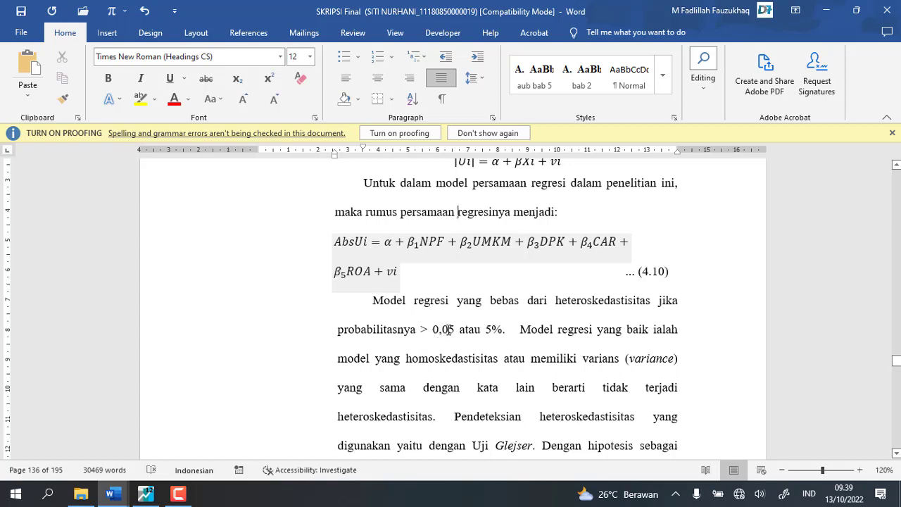
scroll(546, 342, "down", 2)
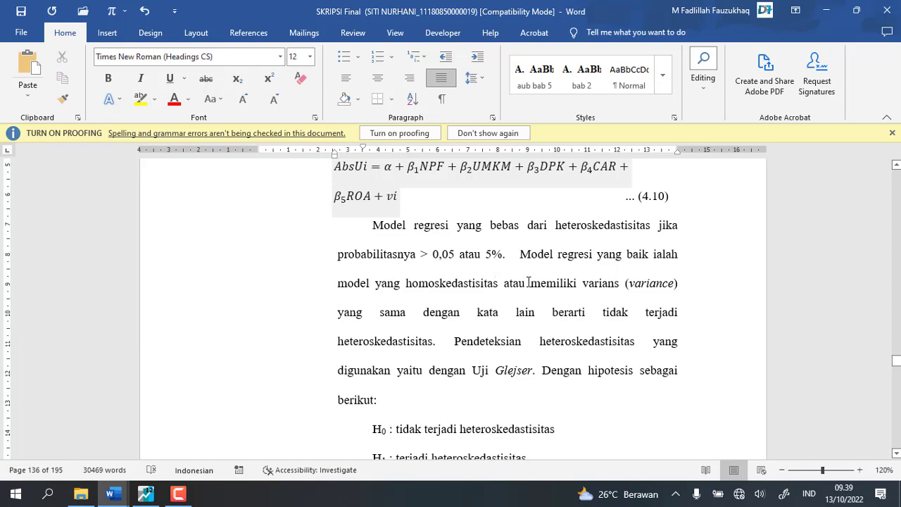
scroll(524, 289, "down", 2)
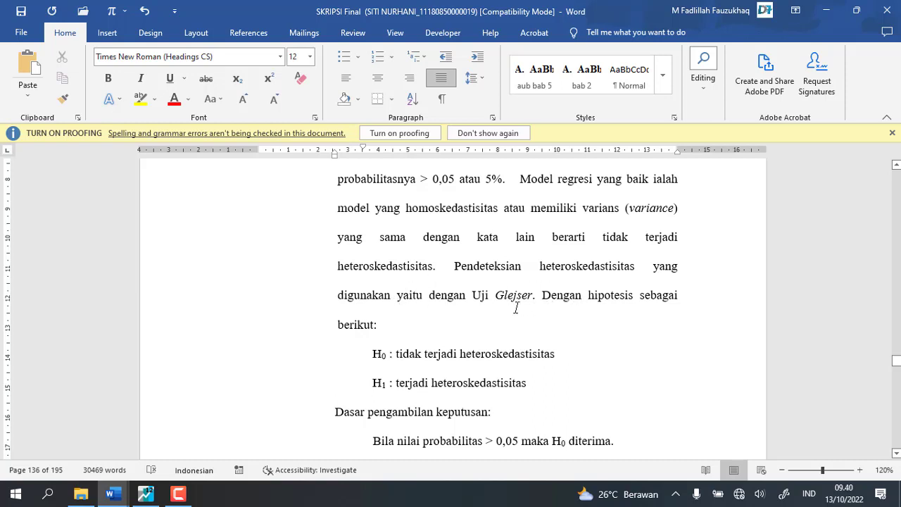
scroll(404, 328, "down", 1)
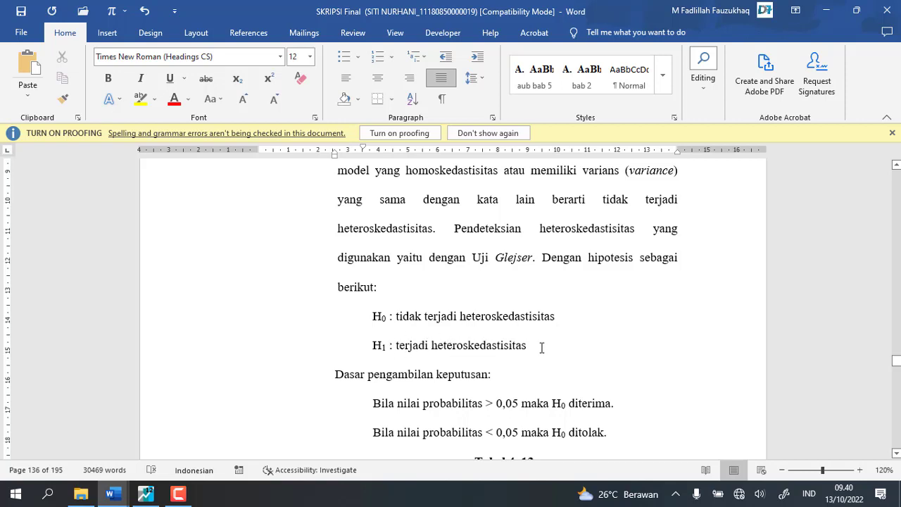
scroll(537, 346, "down", 2)
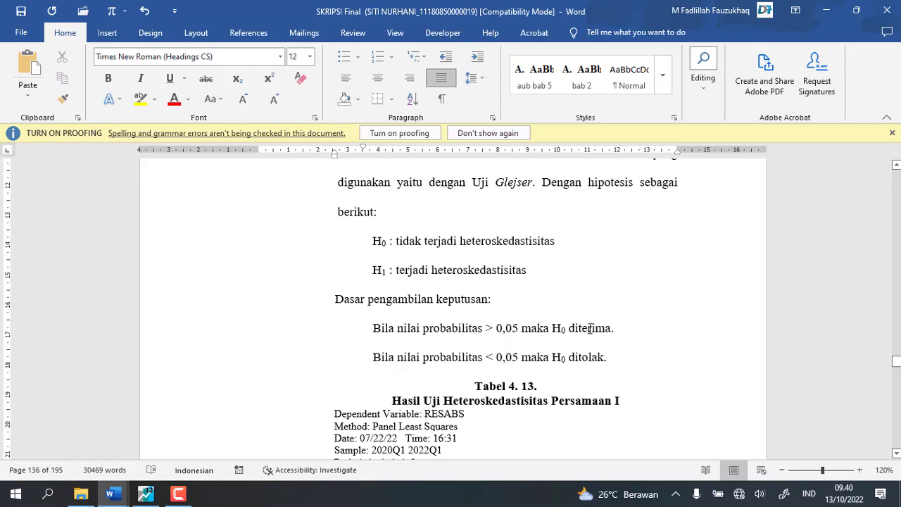
scroll(422, 360, "up", 2)
scroll(422, 360, "up", 2)
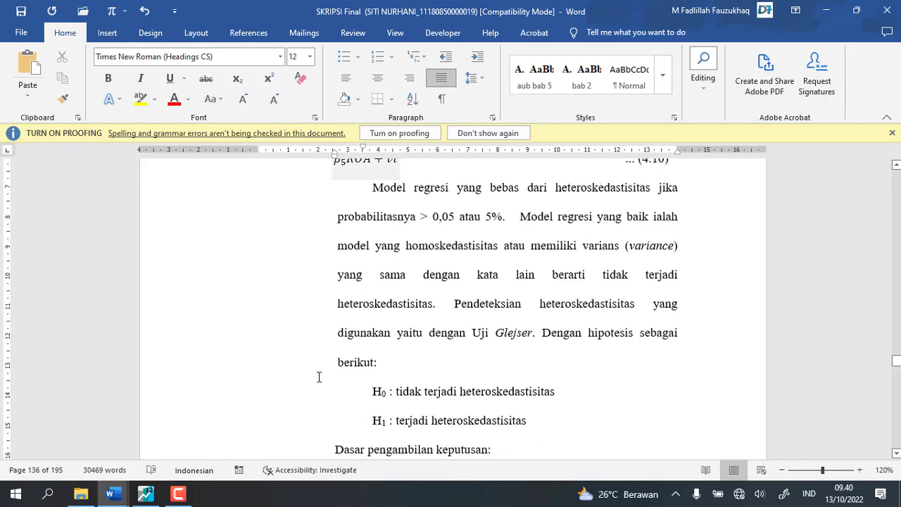
Switch to EViews and generate a series in the MRA workfile with the equation resabs = abs(resid).
left_click(146, 494)
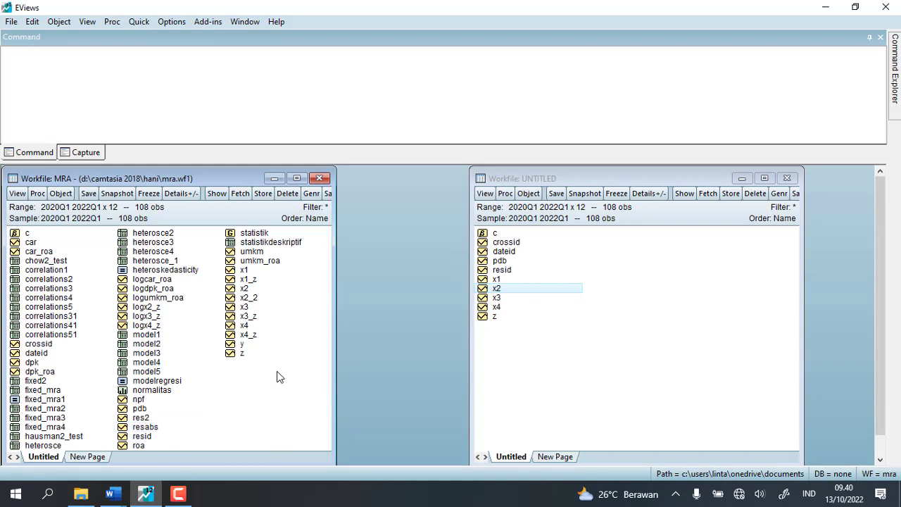
left_click(311, 194)
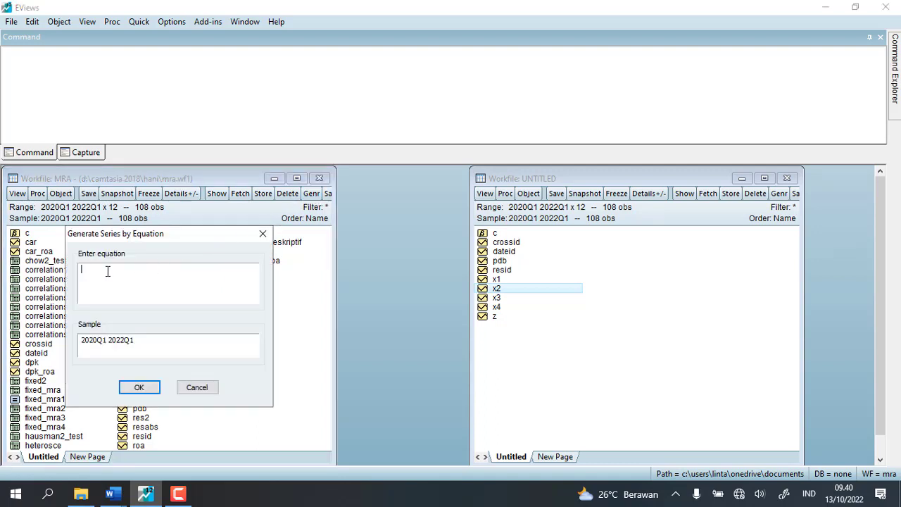
type("resa")
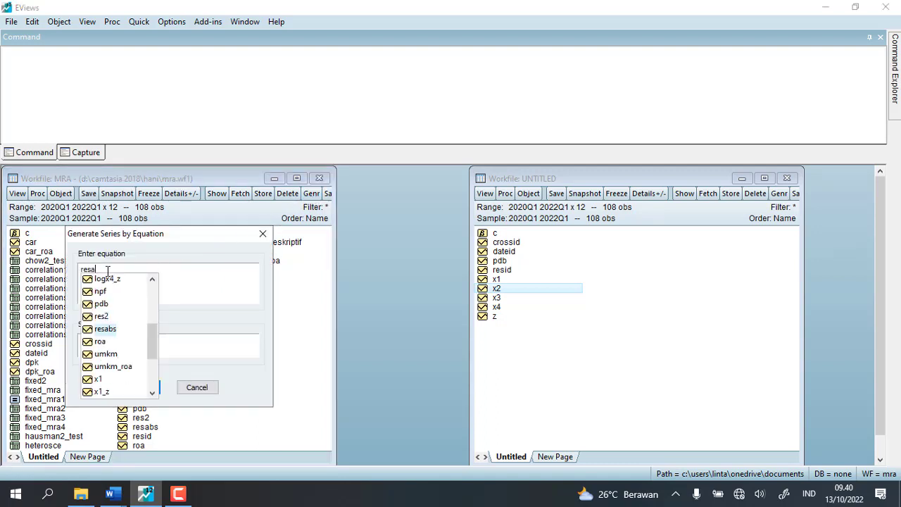
type("bs = abs(res")
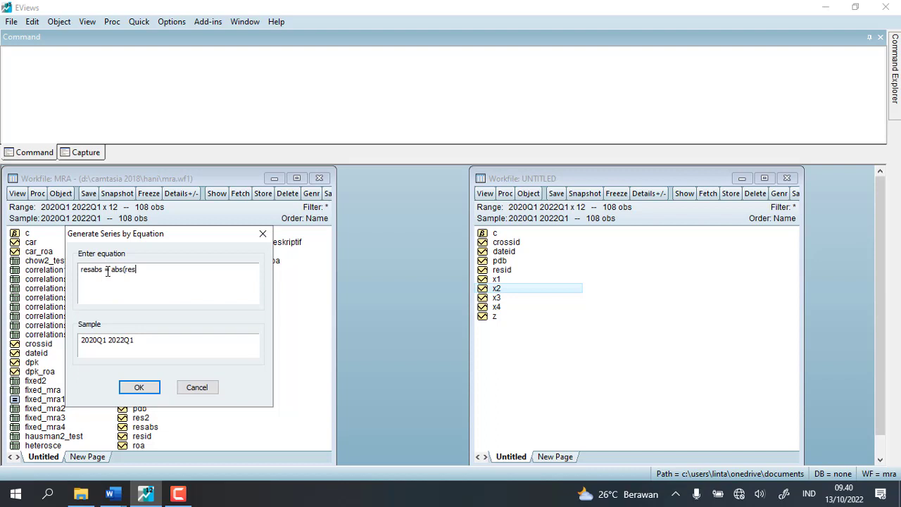
type("id")
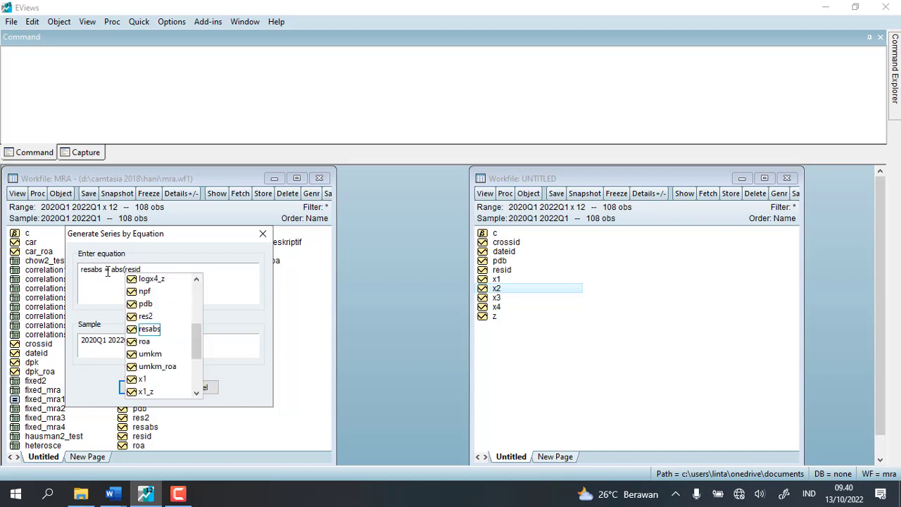
type(")")
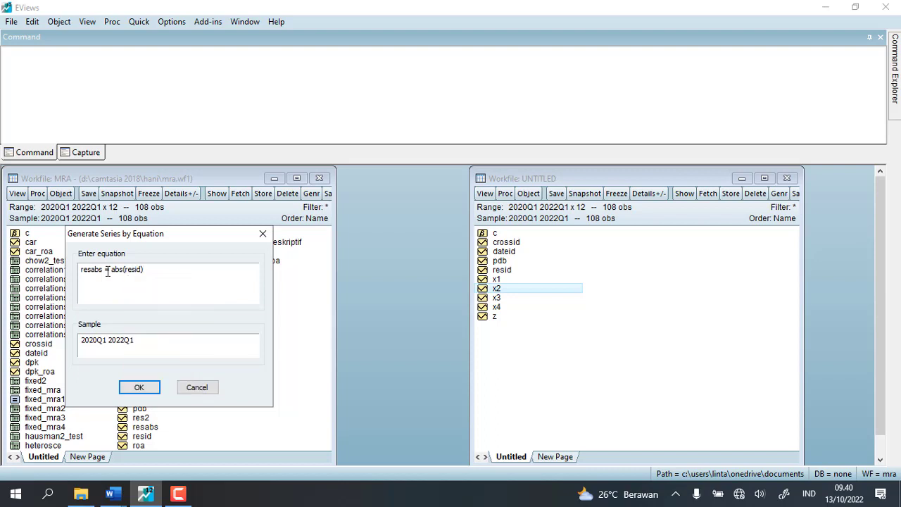
key("Return")
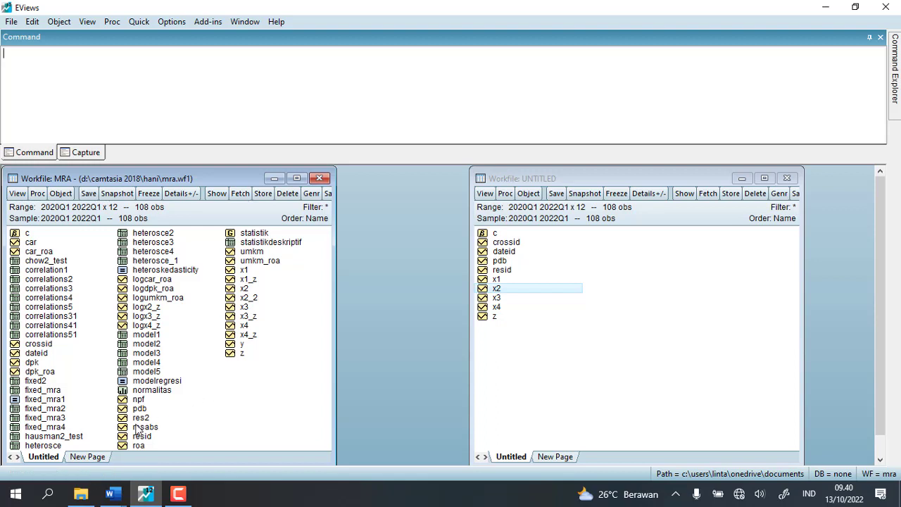
left_click(223, 392)
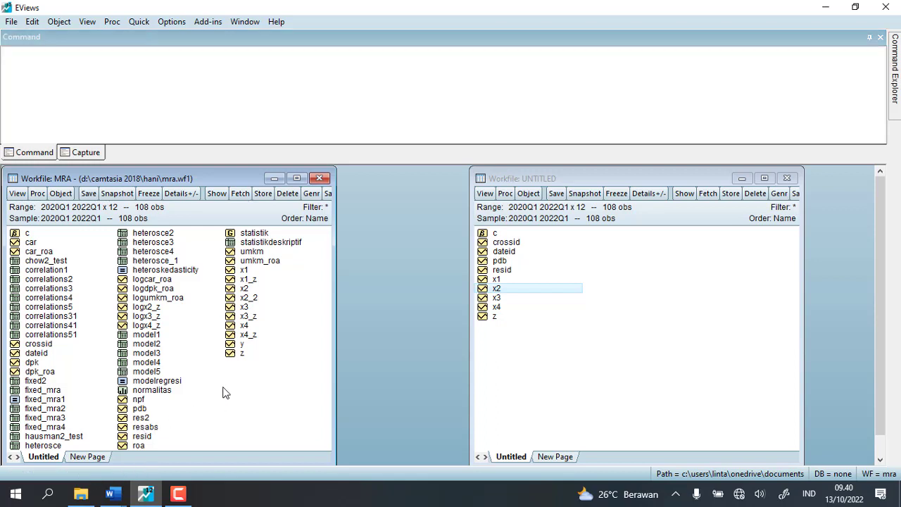
Open the series resabs, x1, x2, x3, x4 and z together as an equation, with resabs selected first.
left_click(152, 428)
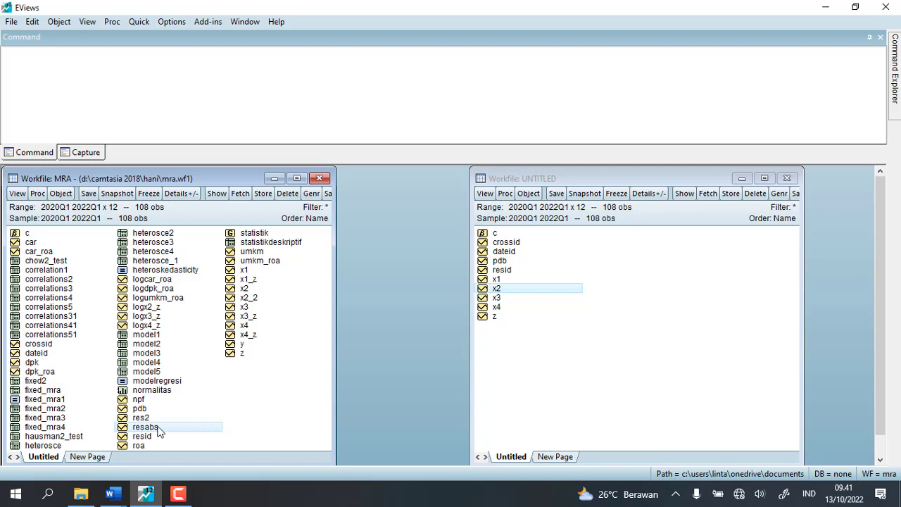
left_click(244, 272, "ctrl")
left_click(254, 288, "ctrl")
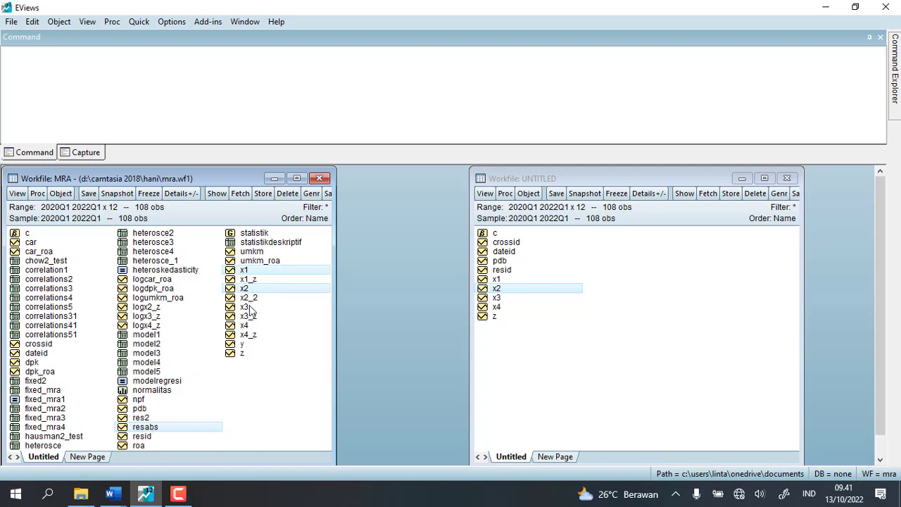
left_click(252, 308, "ctrl")
left_click(252, 326, "ctrl")
left_click(250, 345, "ctrl")
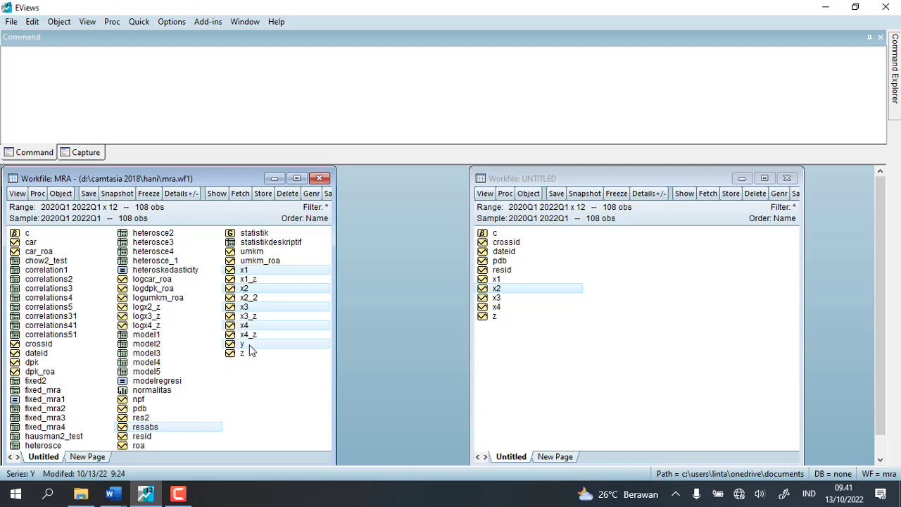
left_click(250, 346, "ctrl")
left_click(250, 354, "ctrl")
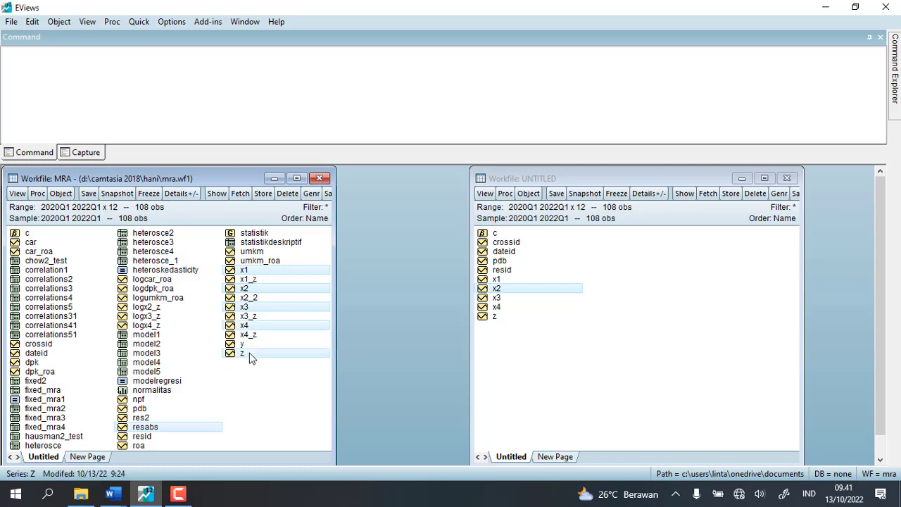
right_click(253, 356)
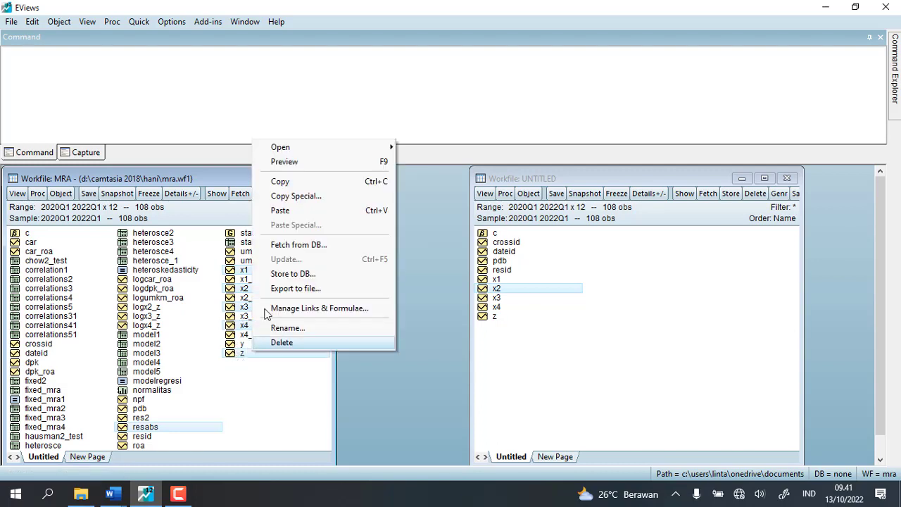
mouse_move(343, 147)
left_click(411, 164)
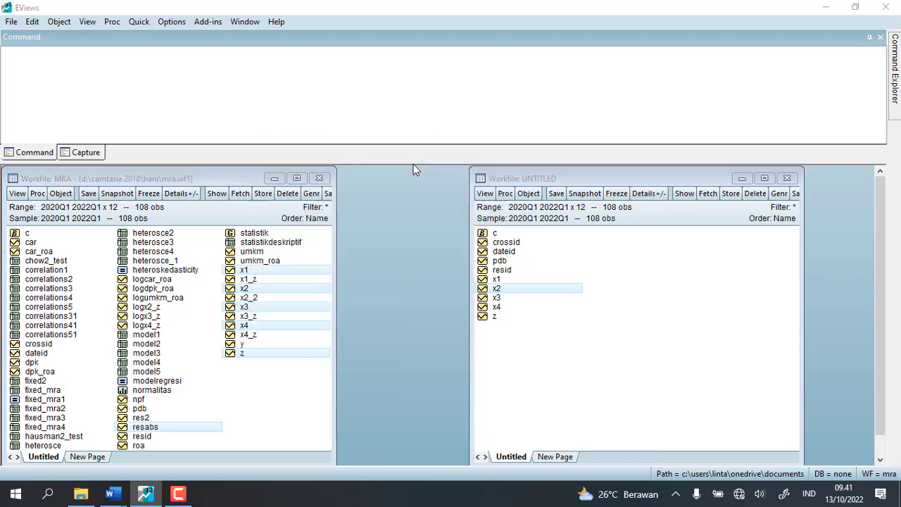
Specify the equation as resabs c x1 x2 x3 x4 z and estimate it with Least Squares.
left_click(396, 193)
type("c")
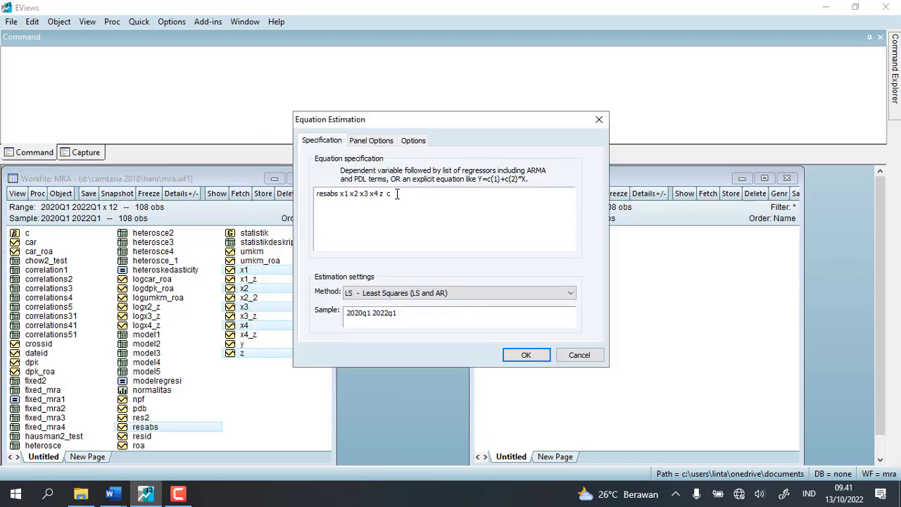
left_click(341, 195)
type("c")
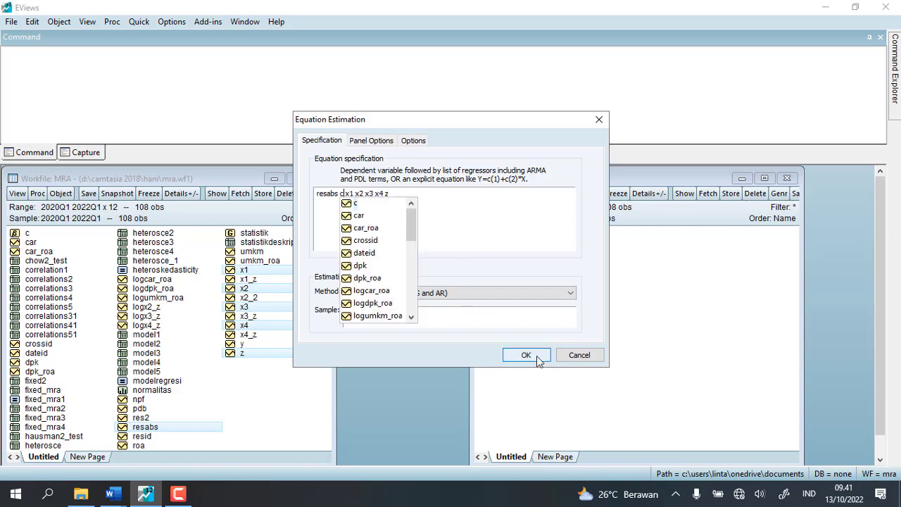
left_click(537, 357)
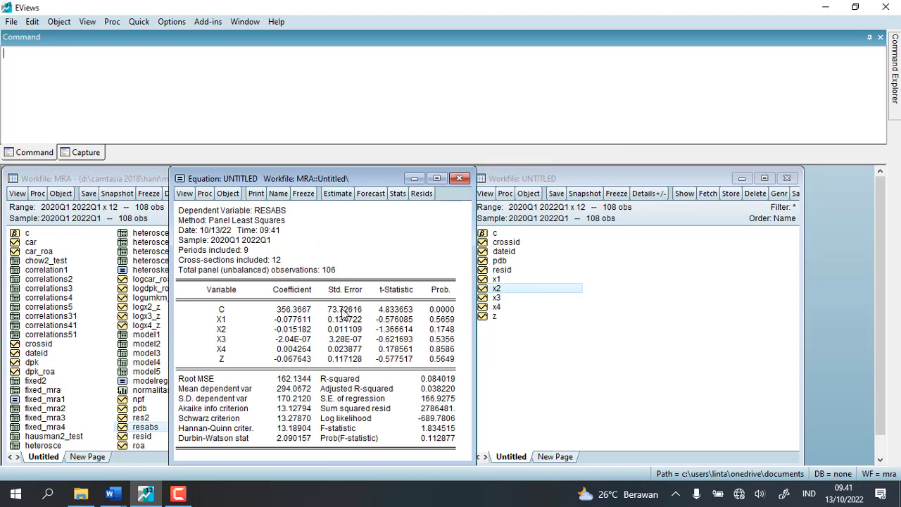
Freeze the regression output as a table and name it hetero1.
left_click(309, 196)
left_click(304, 197)
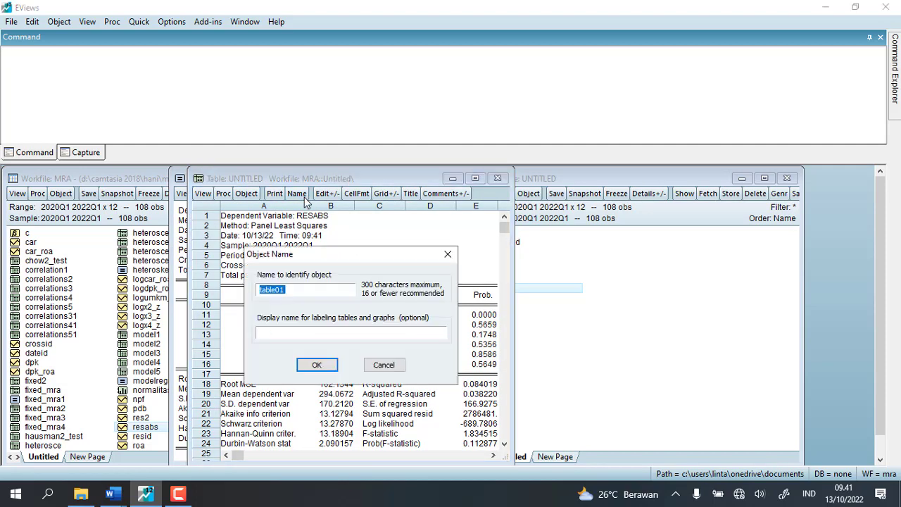
type("hetero1")
key("Return")
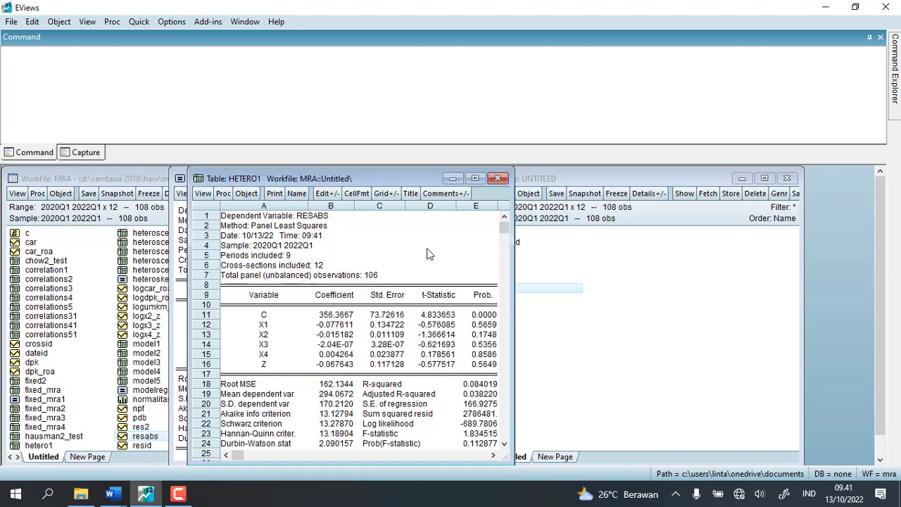
Check the probabilities of X1, X2, X3, X4 and Z in the hetero1 table one by one.
left_click(494, 326)
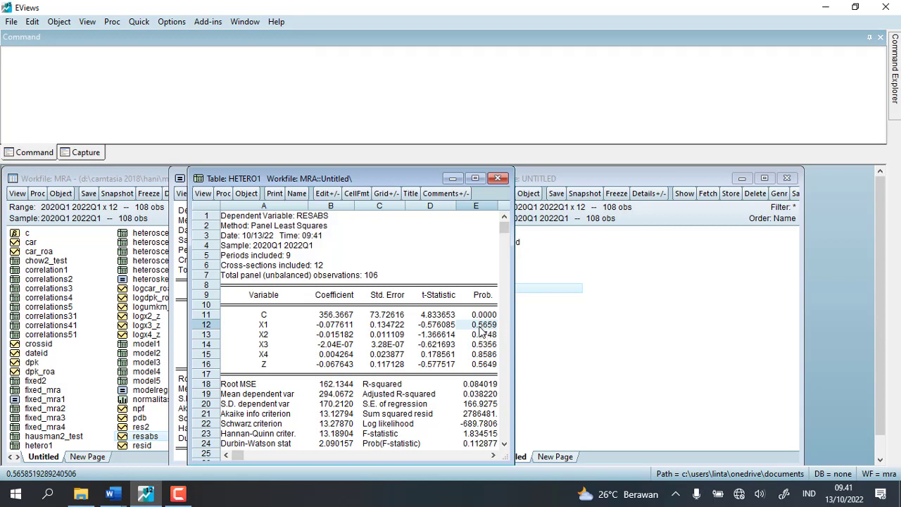
left_click(484, 335)
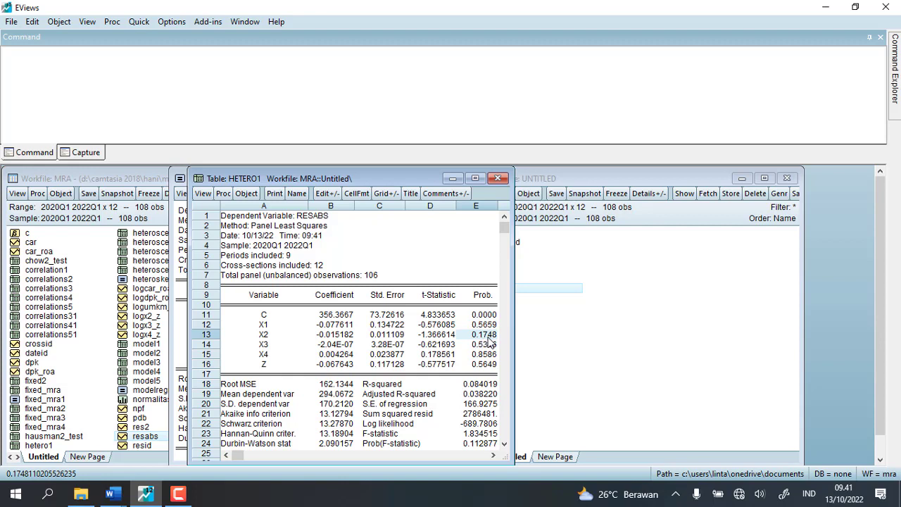
left_click(487, 345)
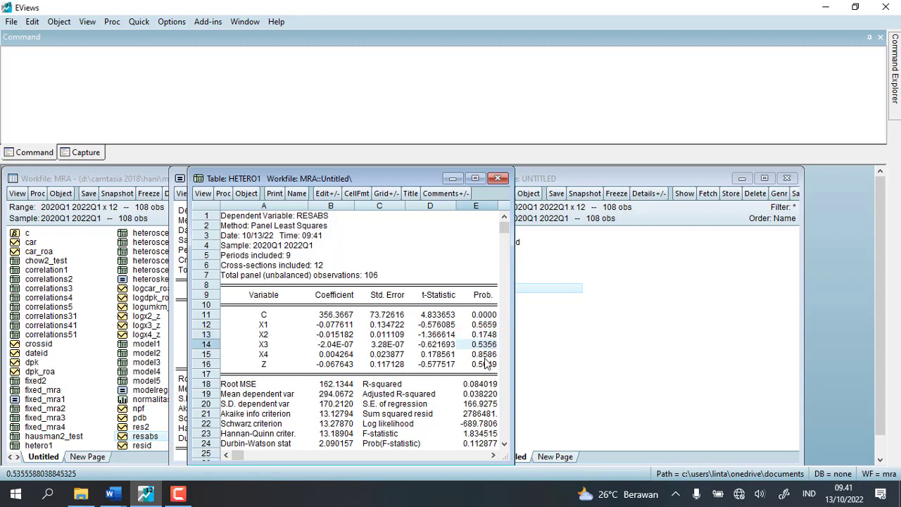
left_click(483, 353)
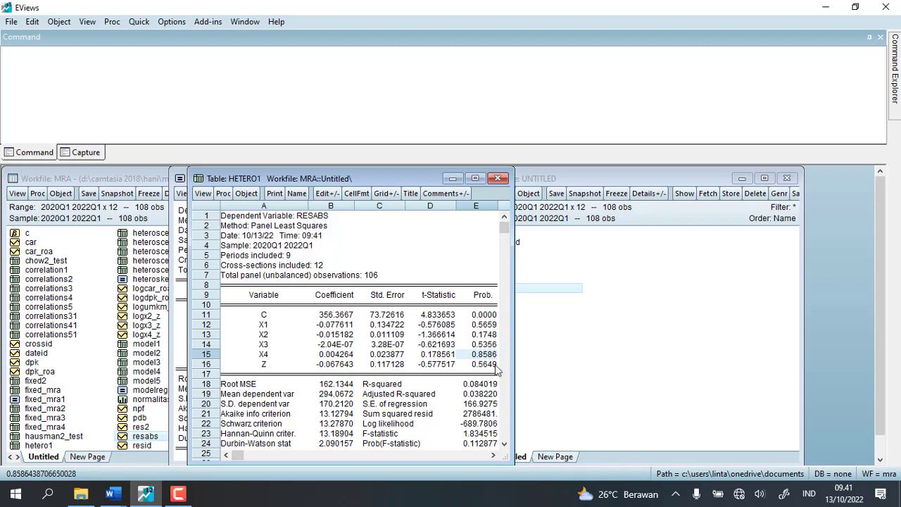
left_click(488, 365)
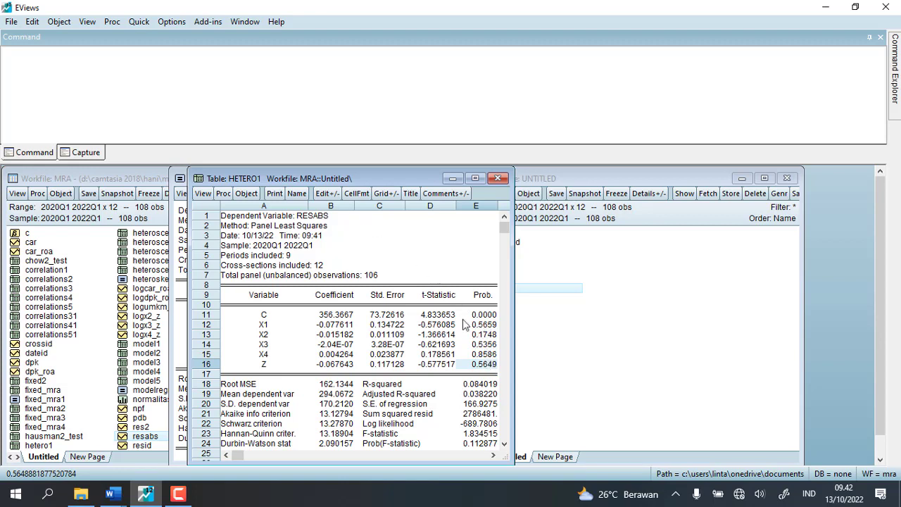
Copy the hetero1 table from its header through the Z row as text, with numbers as displayed.
left_click_drag(229, 218, 439, 350)
right_click(435, 352)
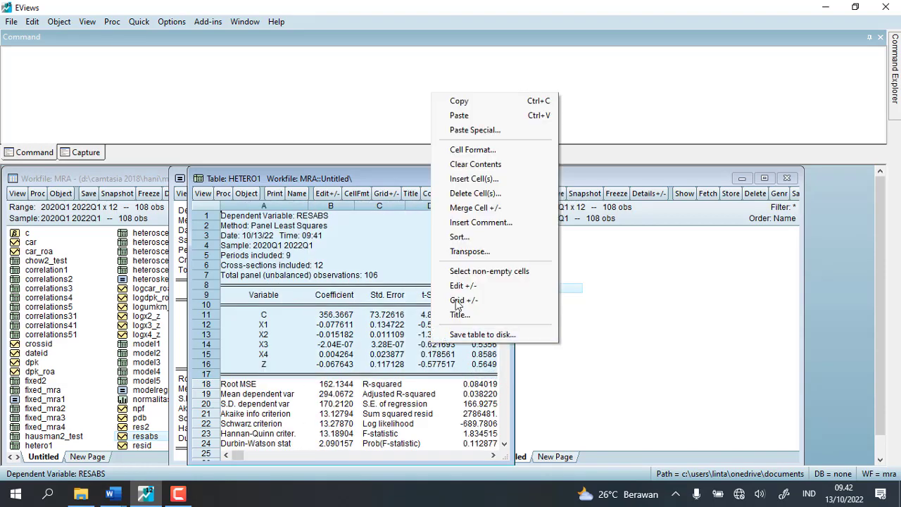
left_click(496, 100)
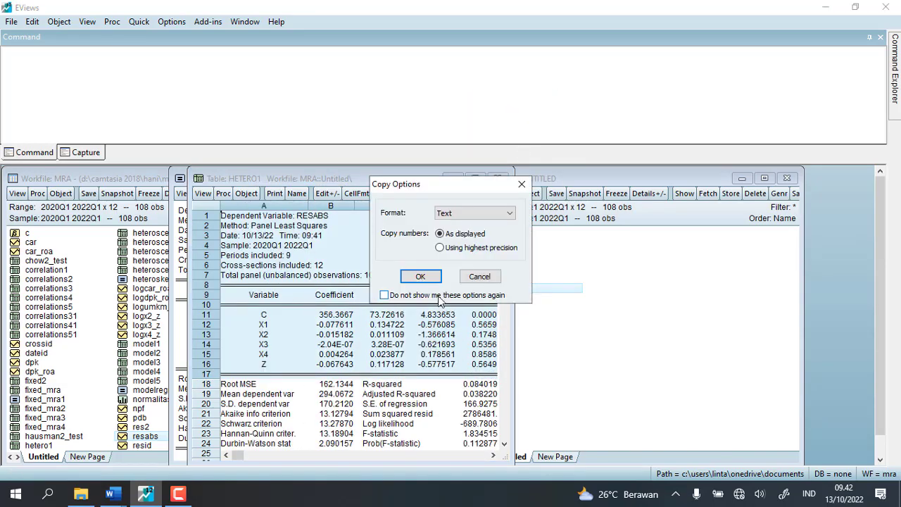
key("Return")
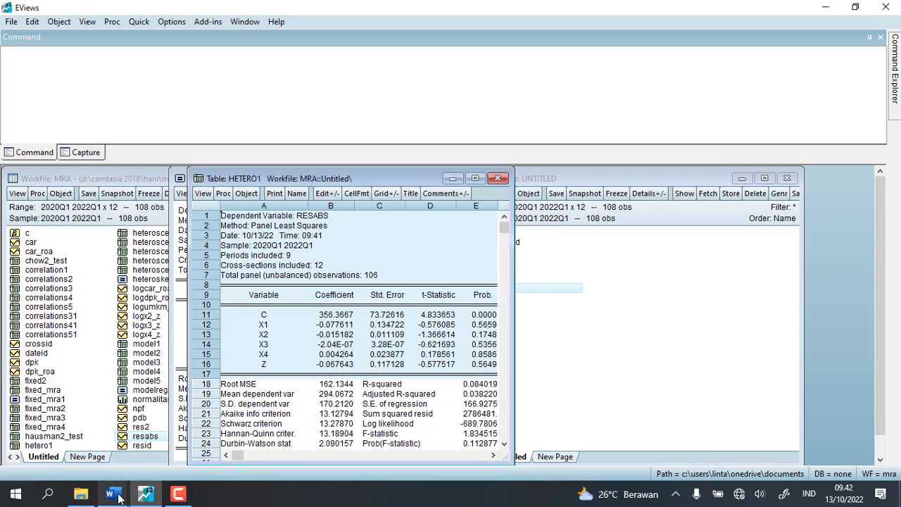
Switch to the UJI MRA document in Word and add numbered items Persamaan I and Persamaan II under Heteroskedastisitas.
mouse_move(115, 487)
left_click(117, 450)
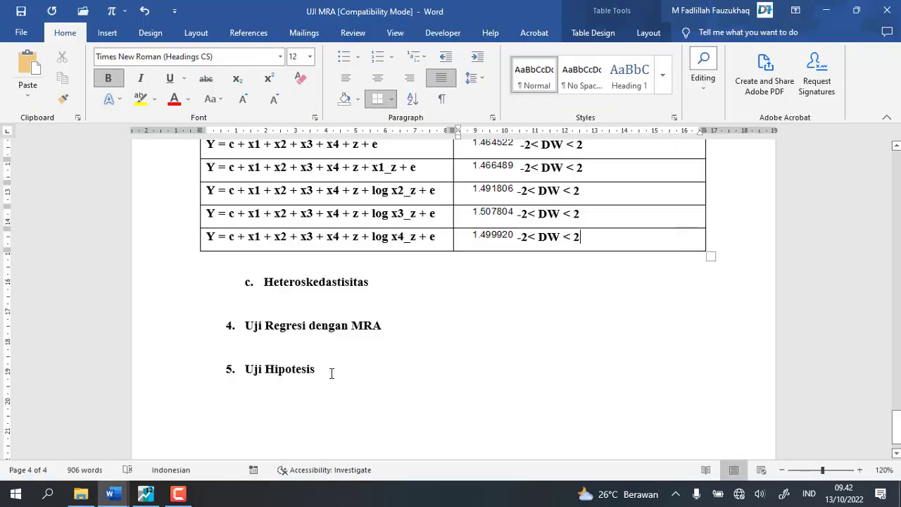
left_click(281, 303)
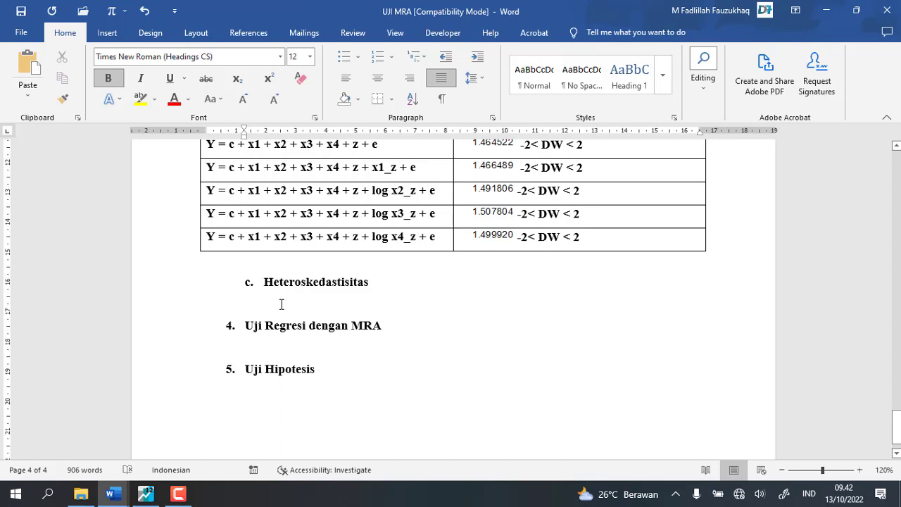
type("1. pe")
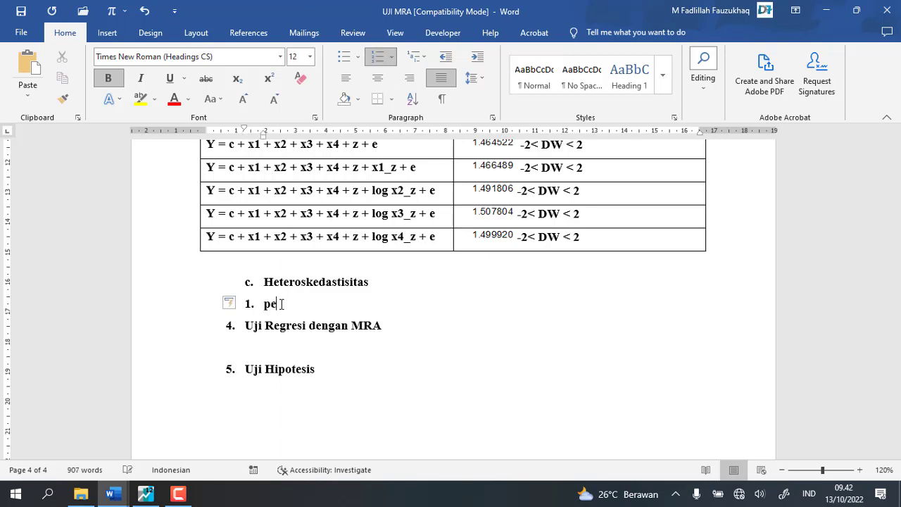
type("rsamaan I")
key("Return")
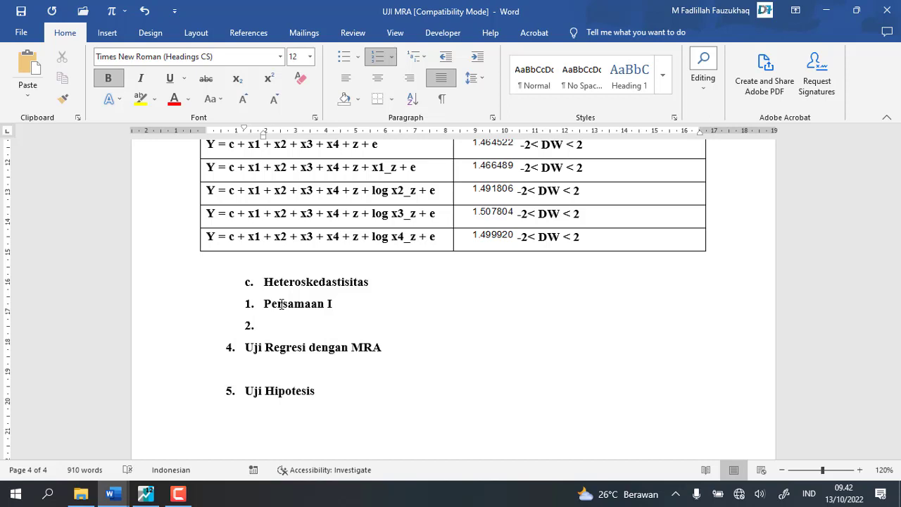
type("Persamaan II")
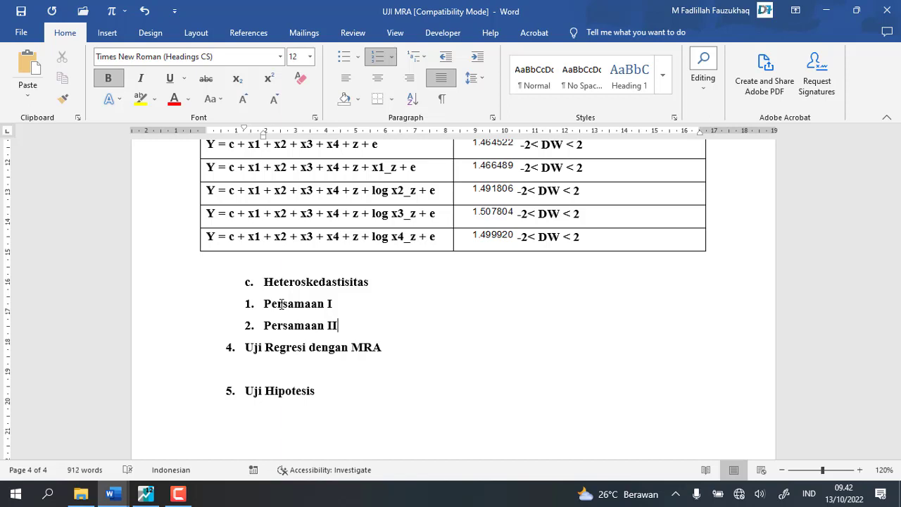
Paste the copied regression table below Persamaan I and remove the stray numbered line above it.
key("Return")
key("BackSpace")
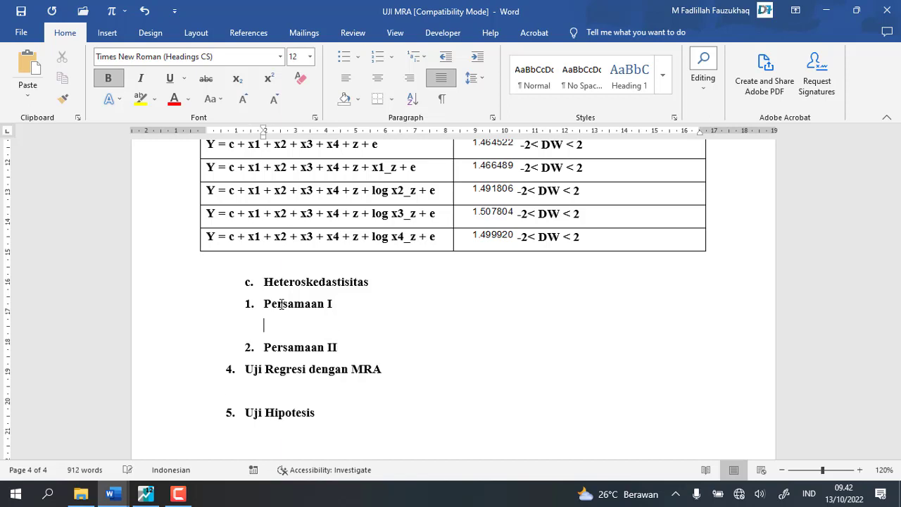
key("ctrl+v")
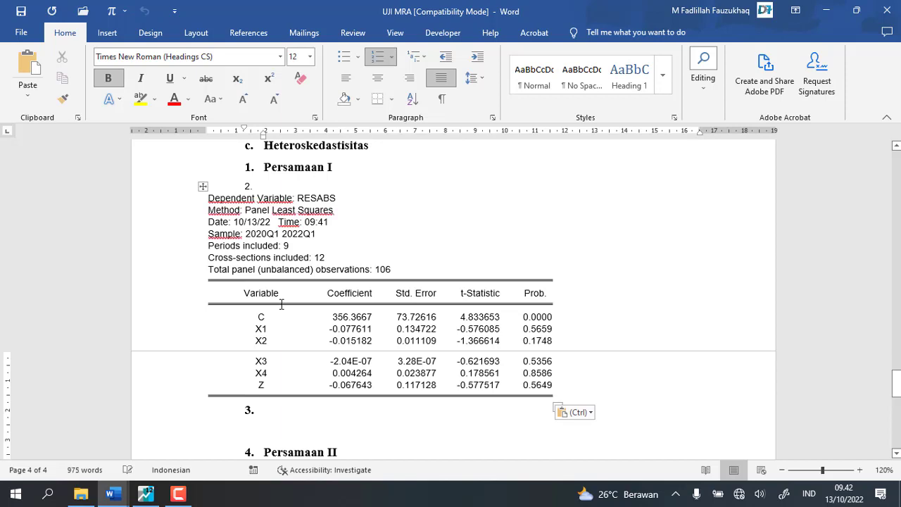
left_click(271, 187)
key("BackSpace")
key("BackSpace")
key("BackSpace")
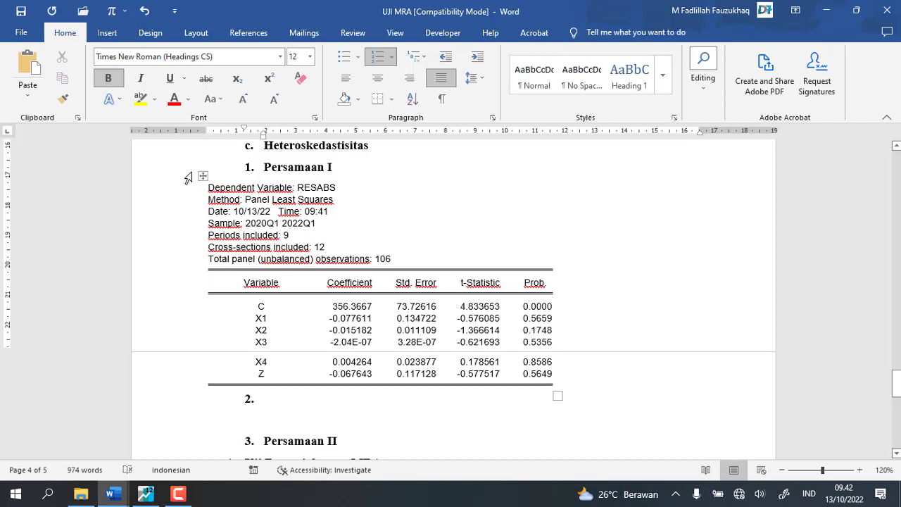
left_click_drag(203, 176, 276, 183)
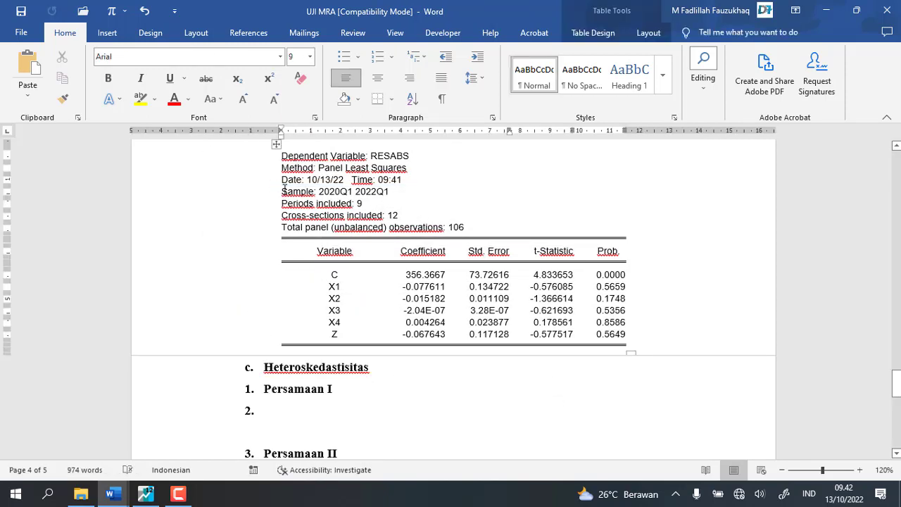
key("ctrl+z")
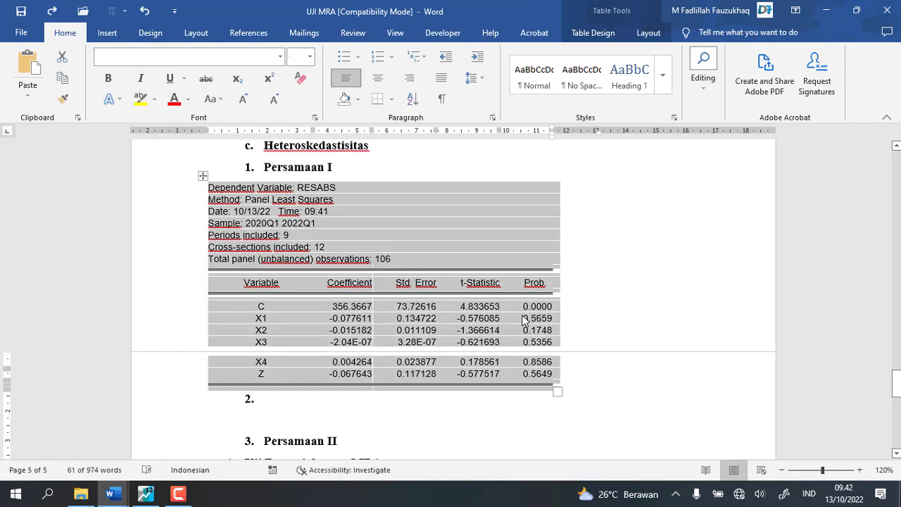
Highlight the probabilities of X1, X2, X3, X4 and Z in yellow in the pasted table.
left_click(523, 318)
left_click_drag(525, 321, 533, 373)
left_click(569, 352)
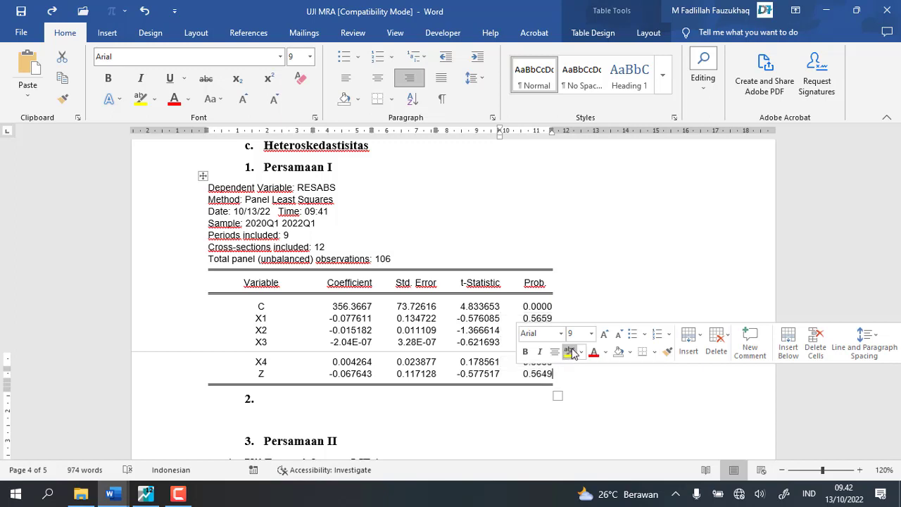
Remove the stray numbering below the table and write the bold conclusion "prob > 0.05 → H0 diterima." above Persamaan II.
left_click(302, 398)
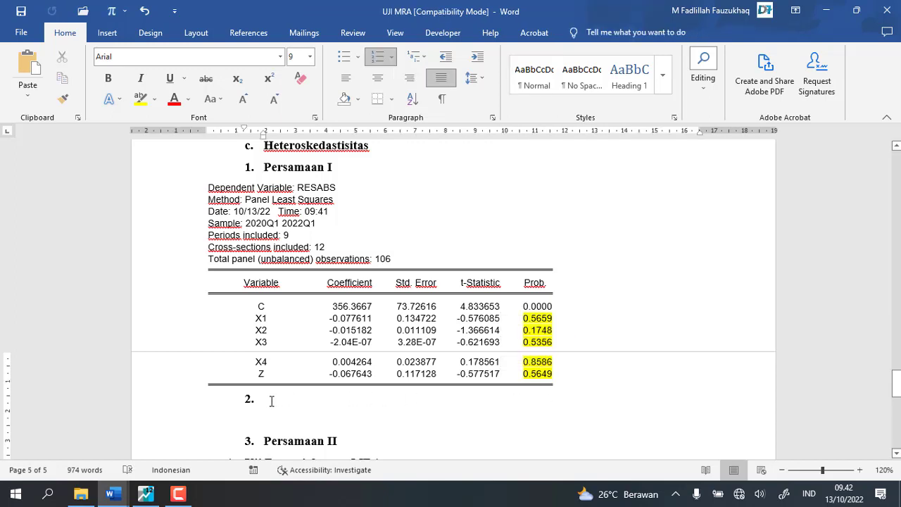
key("BackSpace")
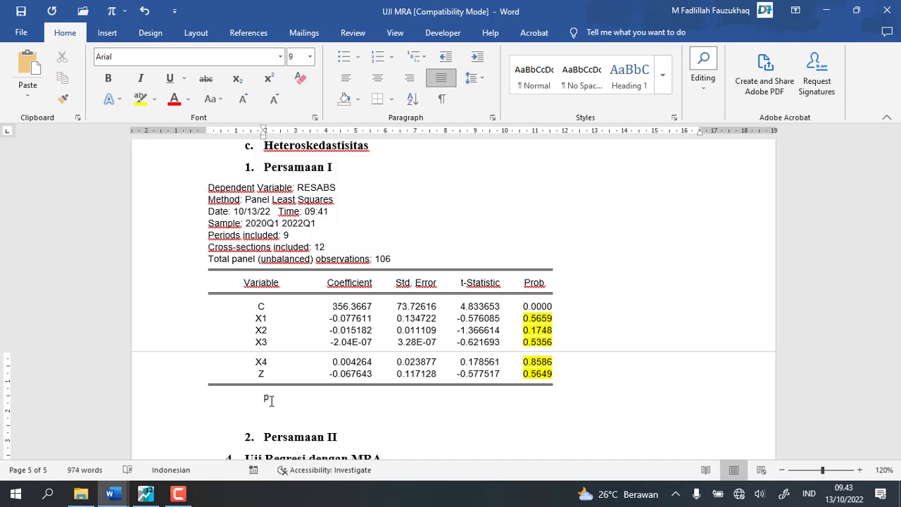
left_click(273, 424)
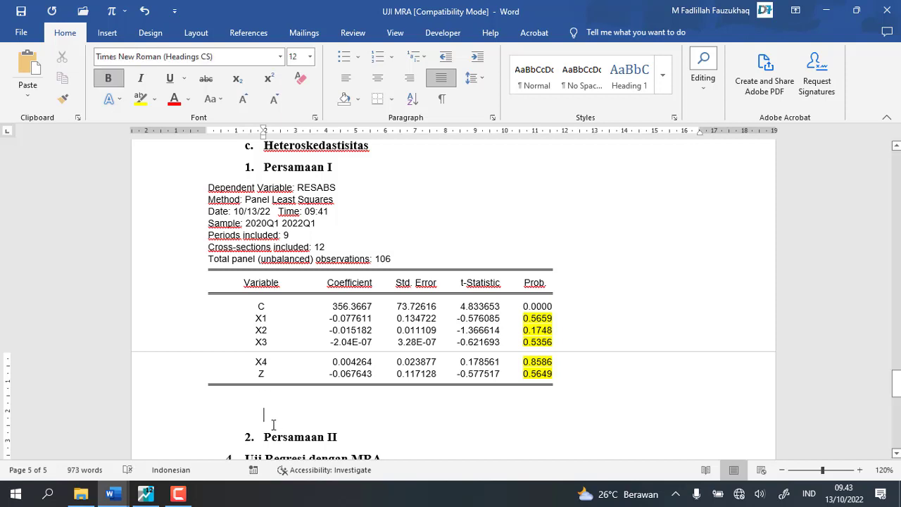
type("prob <")
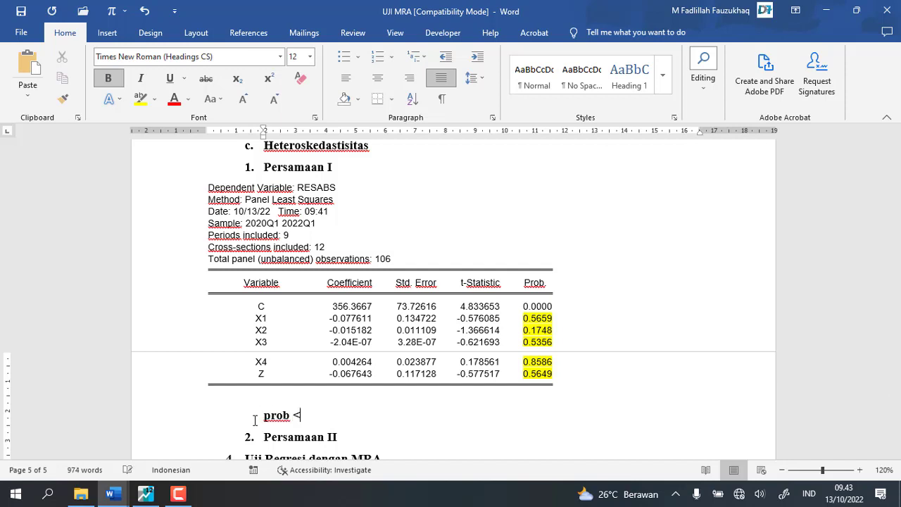
key("BackSpace")
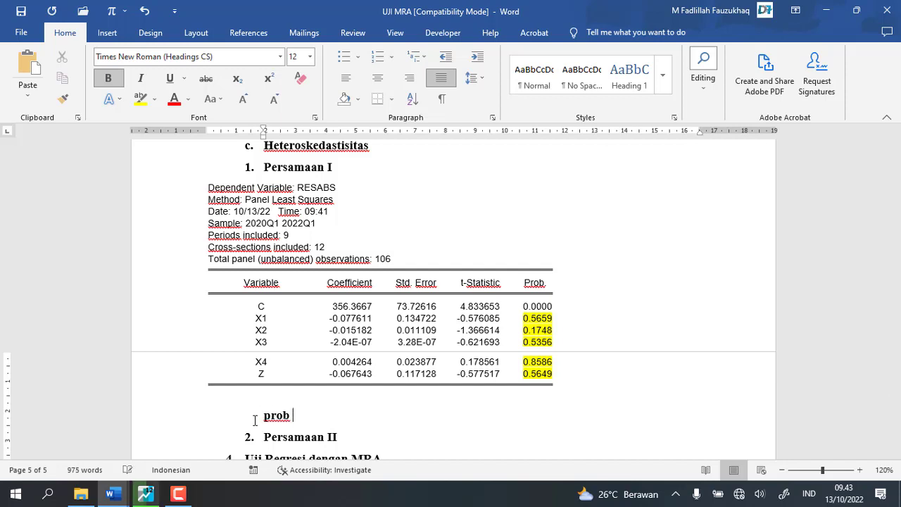
type("> 0.")
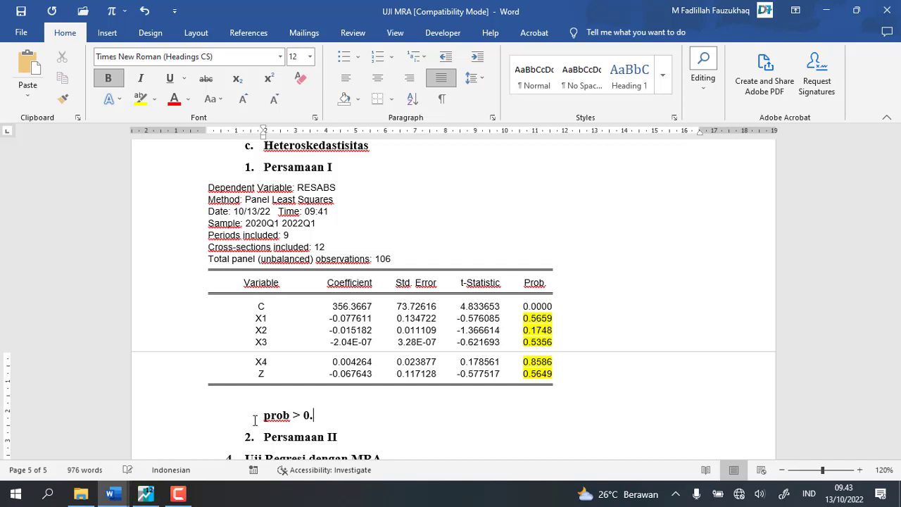
type("05")
type(" -->")
type("H")
type("o")
key("BackSpace")
type("0 diterima.")
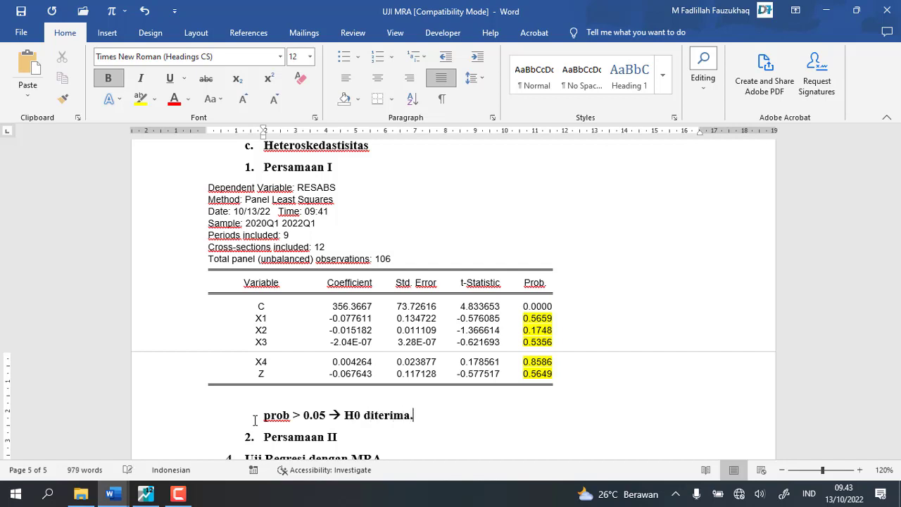
Add Persamaan III as the third numbered item, leaving an unnumbered blank line beneath Persamaan II.
left_click(345, 440)
key("Return")
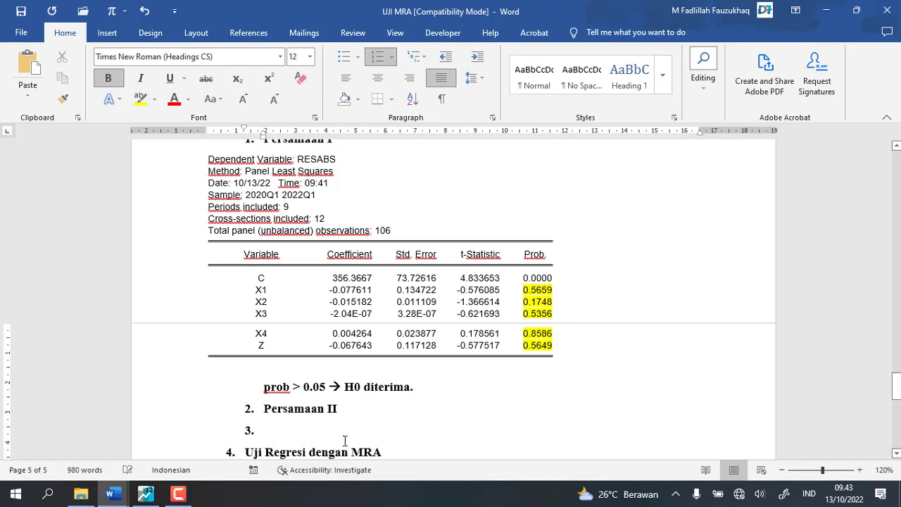
type("persam")
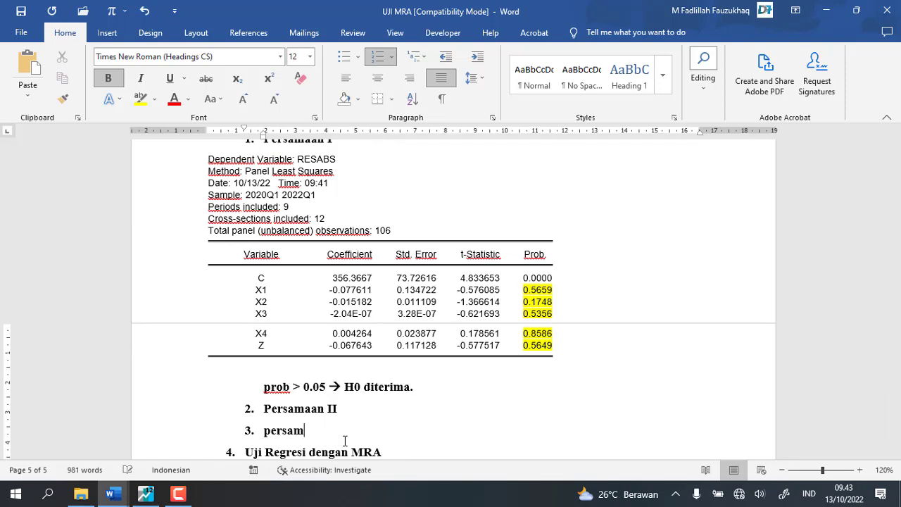
type("aan III")
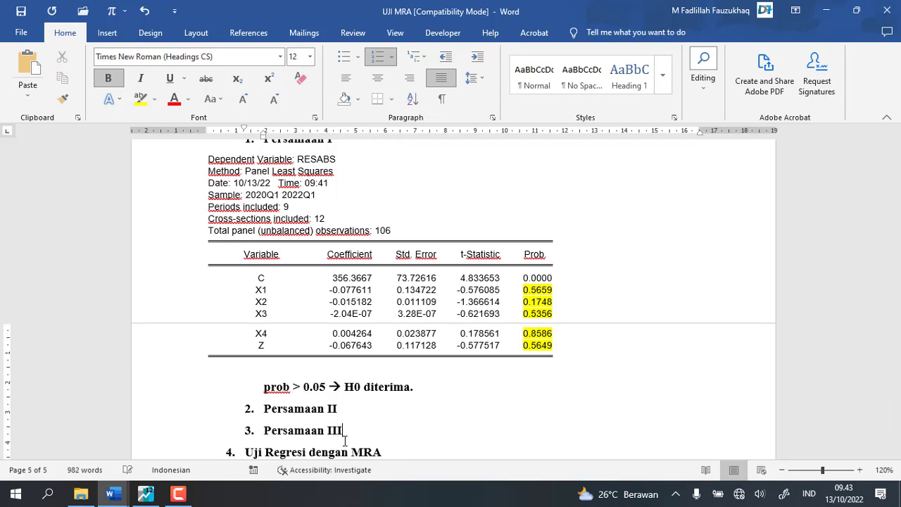
key("Return")
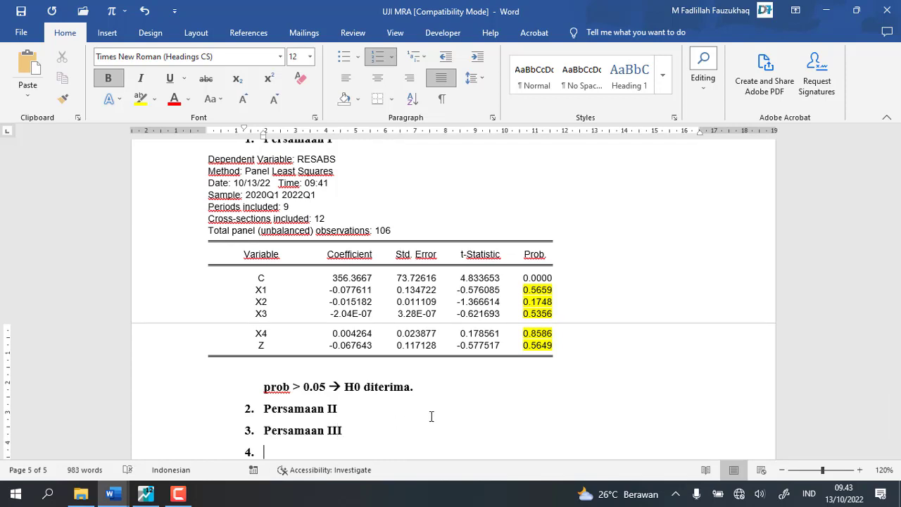
key("Return")
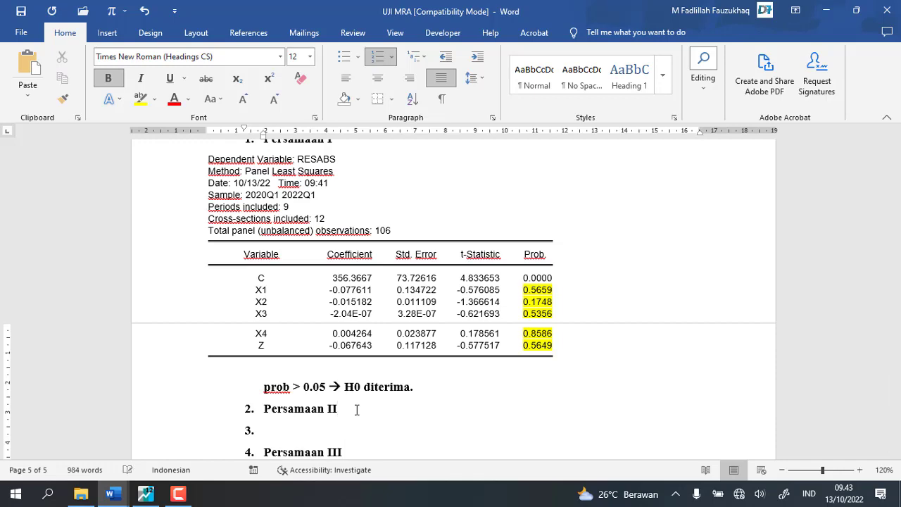
key("BackSpace")
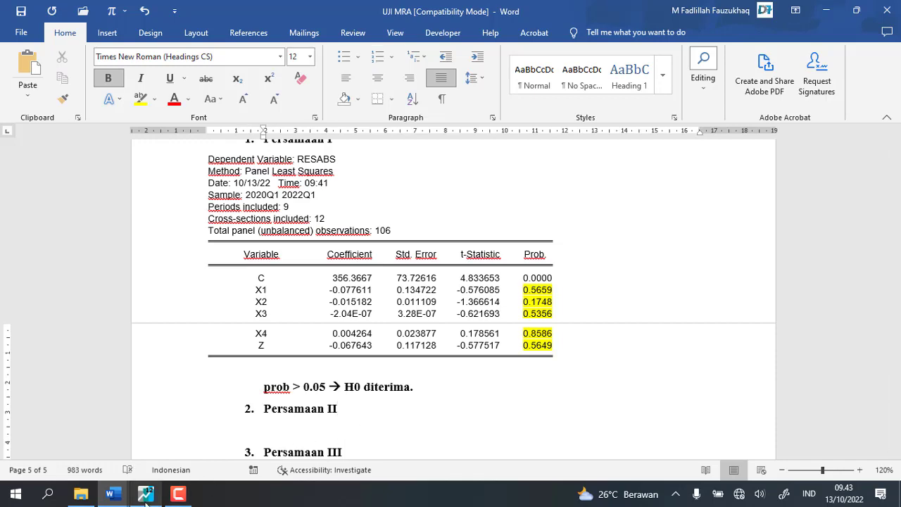
Switch to EViews, close the HETERO1 table and re-estimate the equation as resabs c x1 x2 x3 x4 z x1_z.
left_click(146, 494)
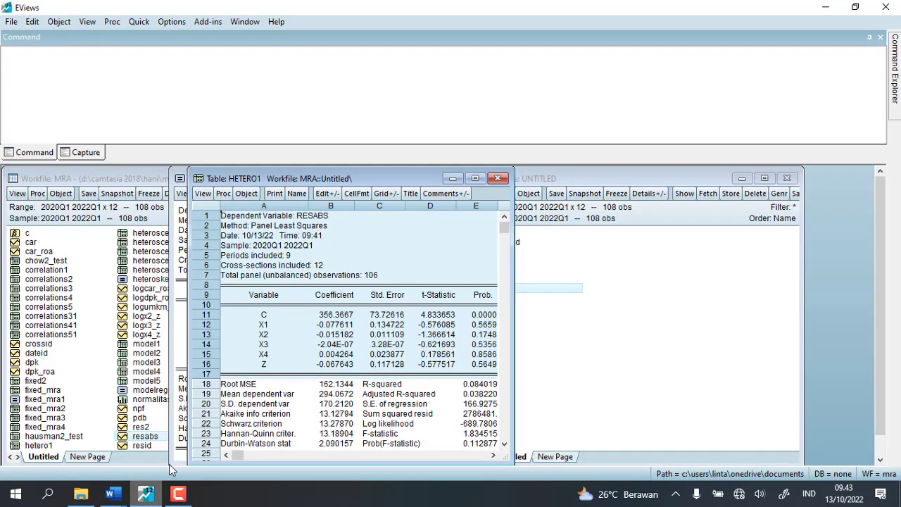
left_click(498, 178)
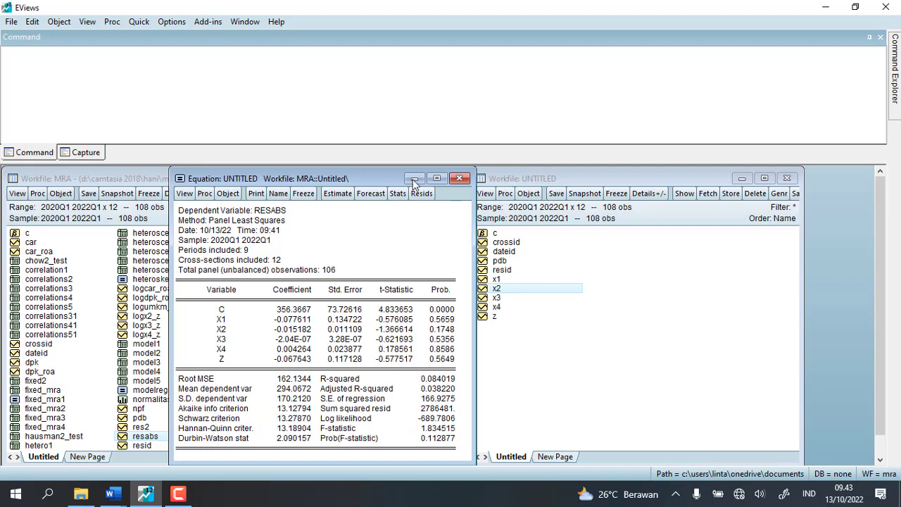
left_click(204, 194)
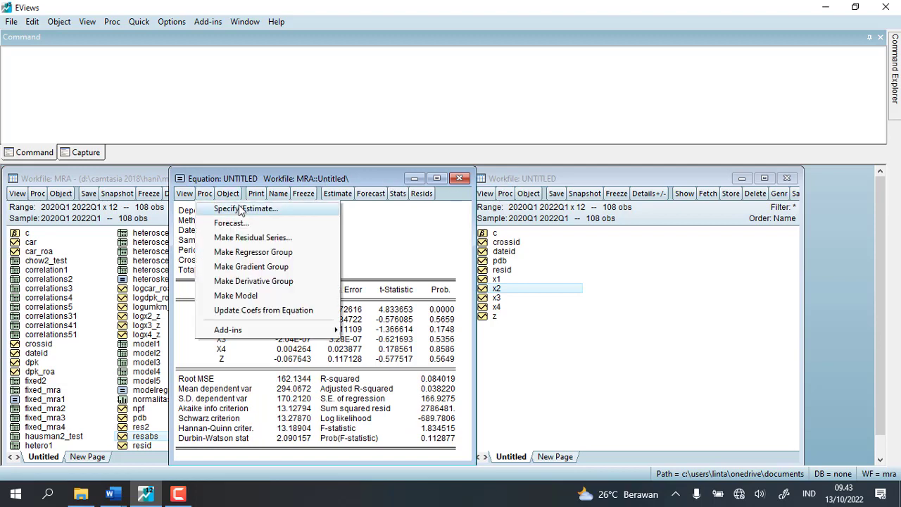
left_click(238, 207)
left_click(263, 269)
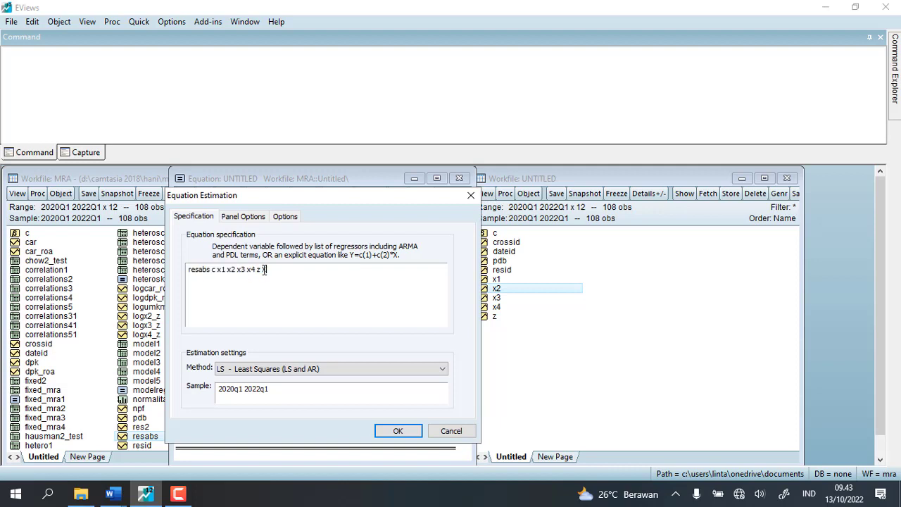
type("x1")
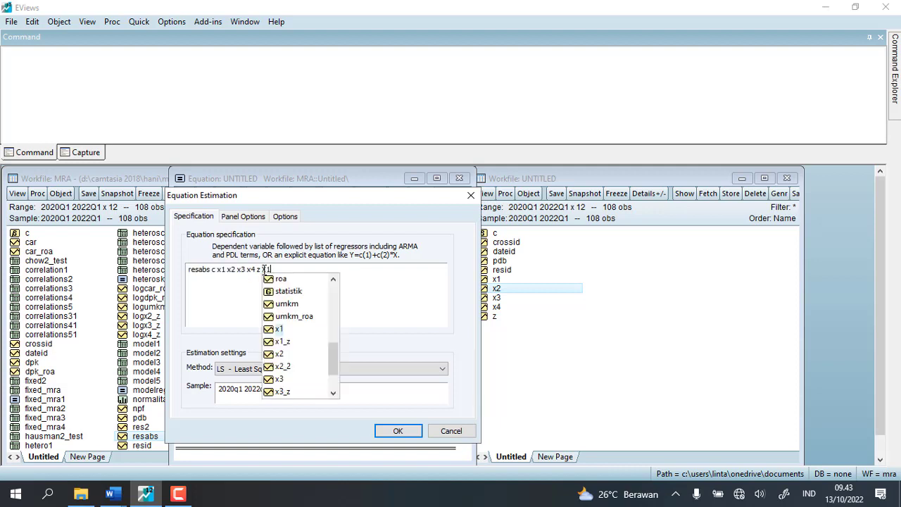
left_click(285, 343)
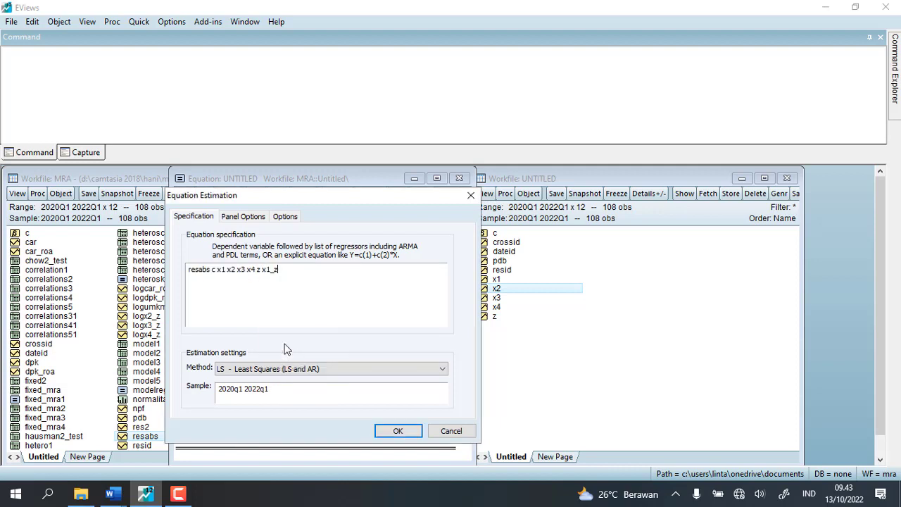
left_click(397, 432)
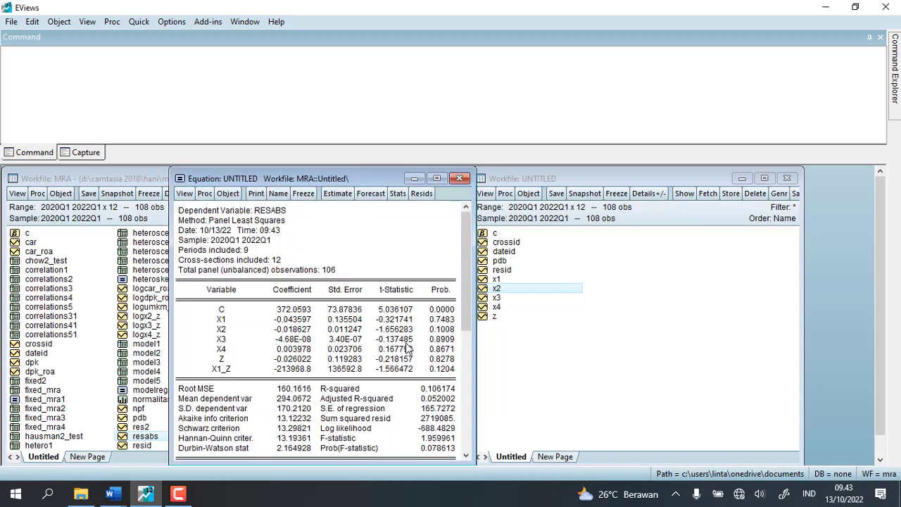
Copy the regression output from the Dependent Variable header through the X1_Z coefficient row.
scroll(201, 224, "up", 1)
left_click_drag(187, 213, 449, 380)
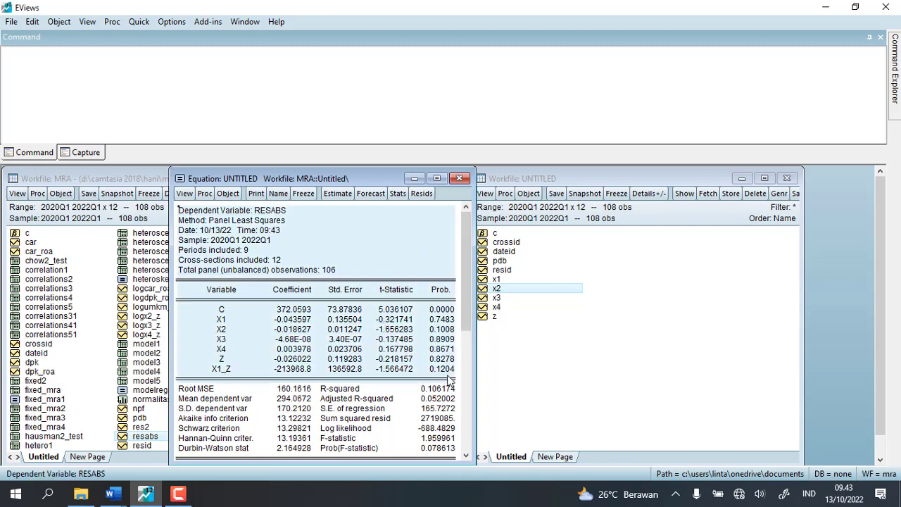
right_click(450, 377)
left_click(475, 263)
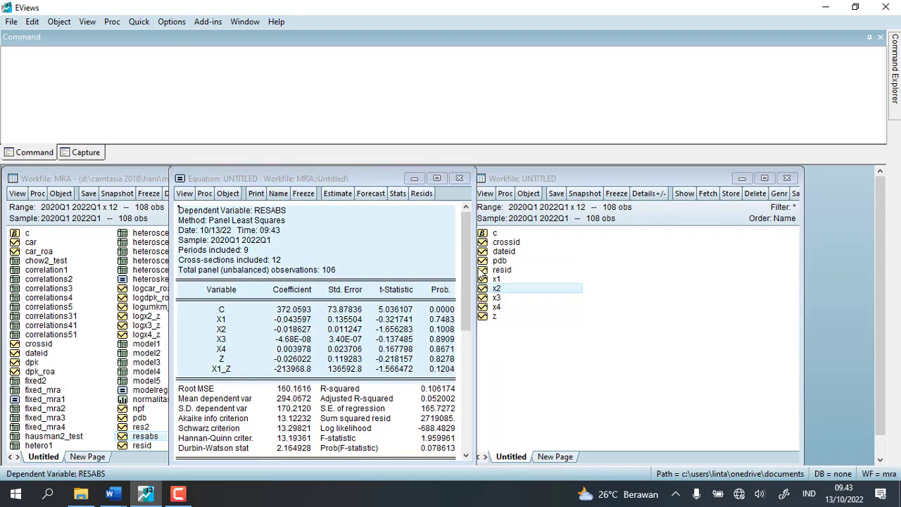
left_click(419, 275)
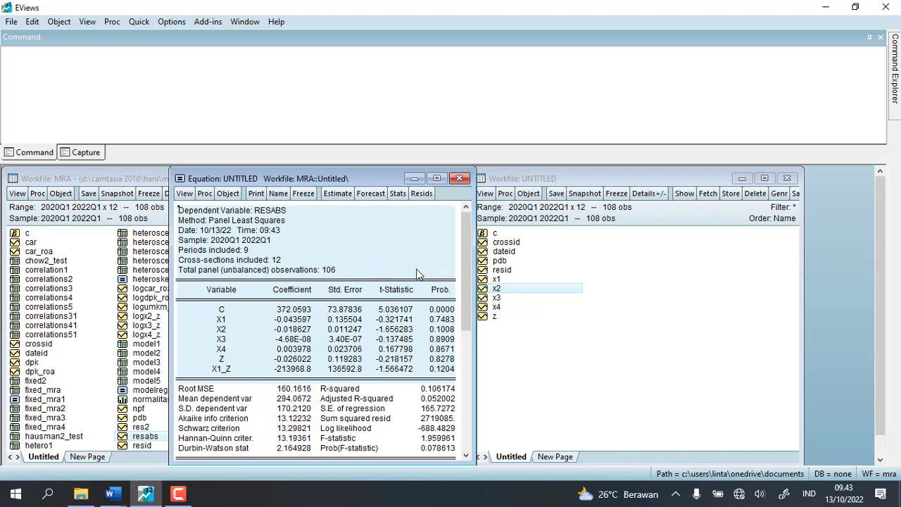
Switch to the UJI MRA document in Word, paste the copied table below Persamaan II and remove the stray numbering above it.
left_click(110, 494)
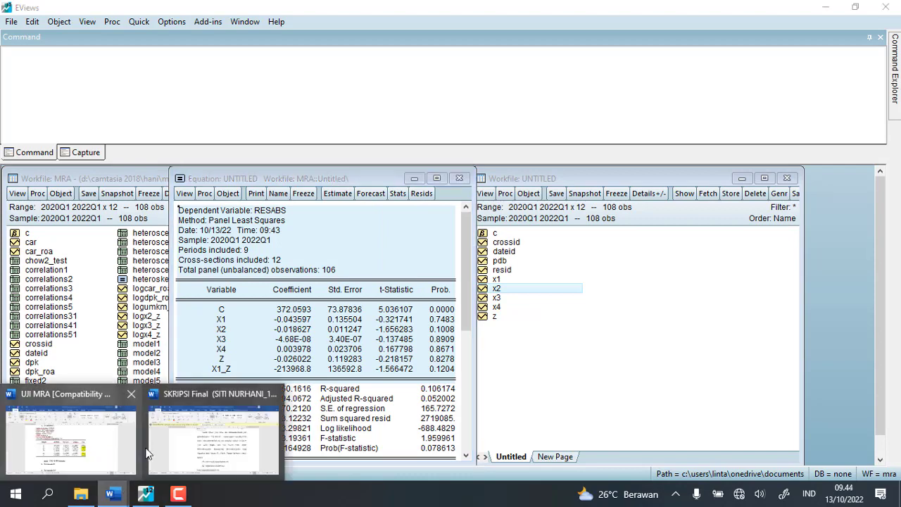
left_click(116, 431)
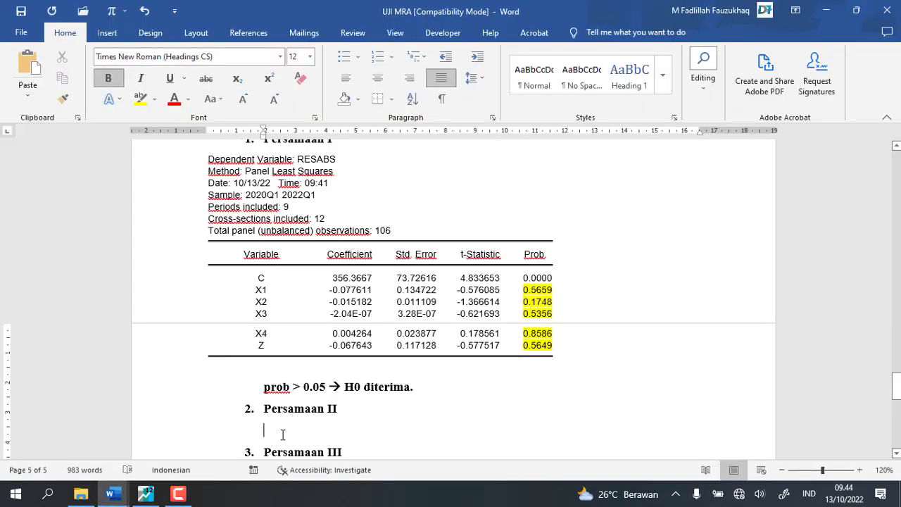
key("ctrl+v")
left_click(283, 181)
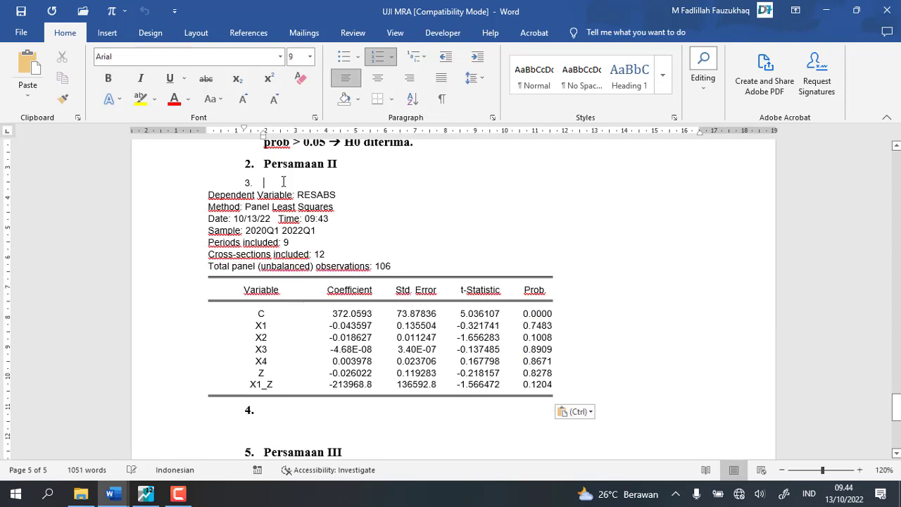
key("BackSpace")
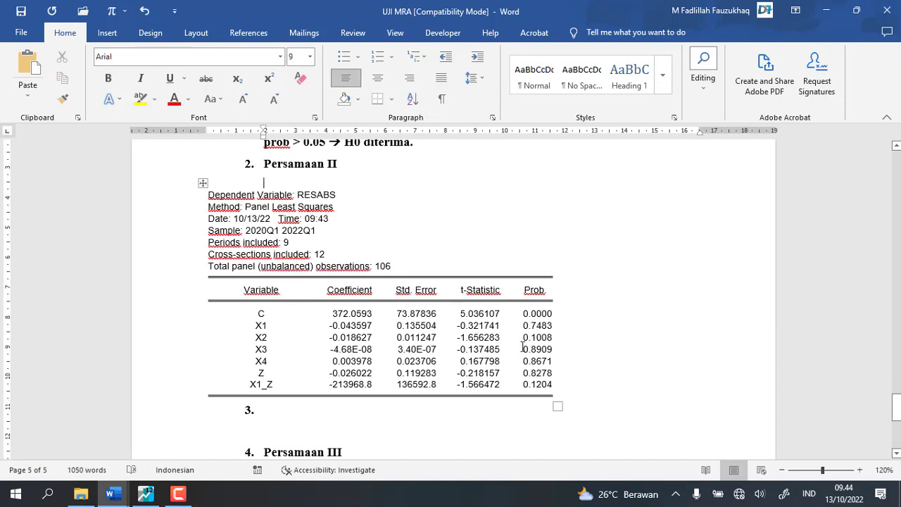
Highlight the probabilities of X1, X2, X3, X4, Z and X1_Z in yellow in the Persamaan II table.
left_click_drag(532, 325, 532, 384)
left_click(568, 360)
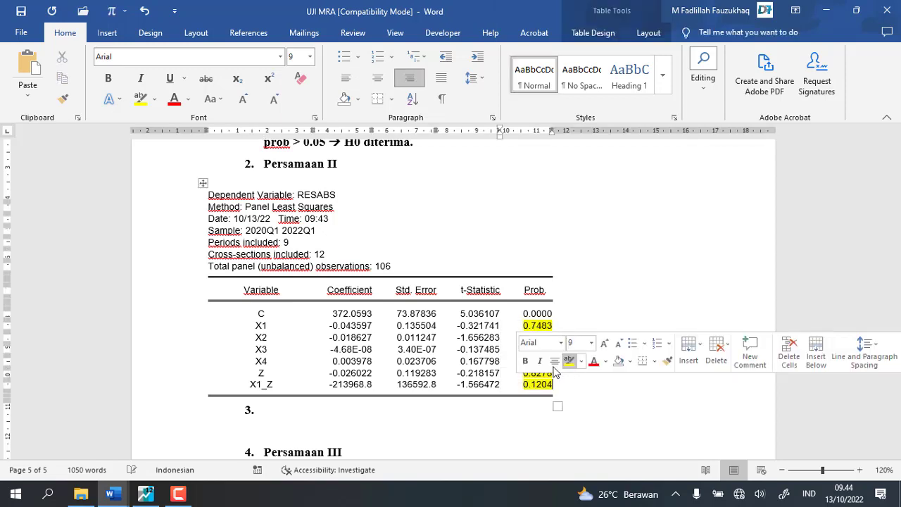
left_click(610, 416)
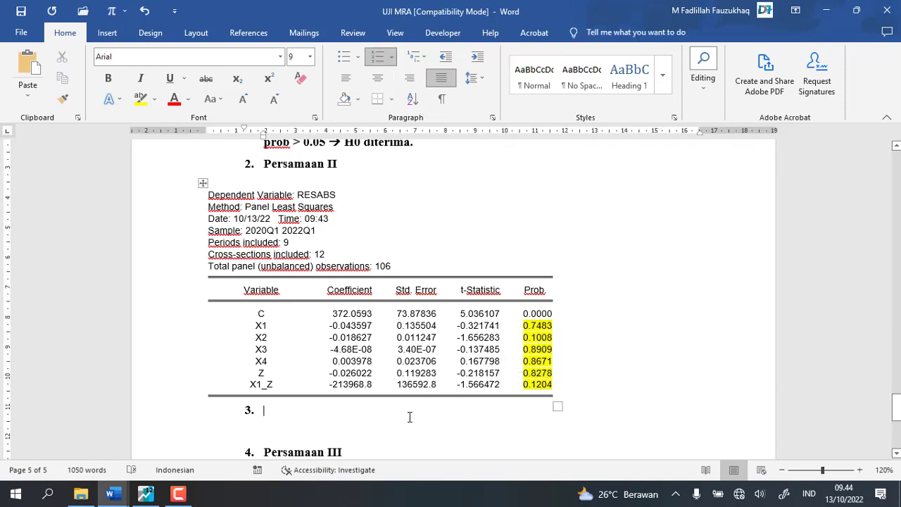
Remove the stray numbering below the Persamaan II table and write the bold conclusion "Prob > 0.05 → Ho diterima." there.
key("BackSpace")
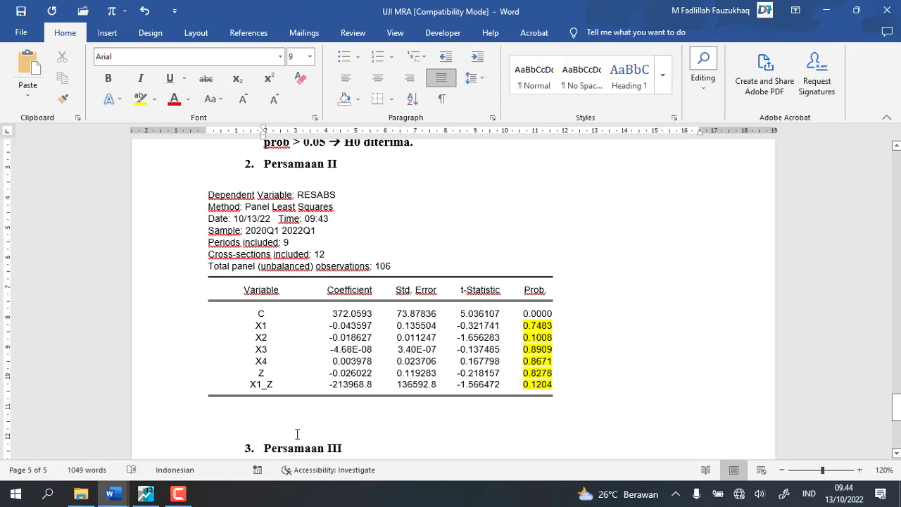
key("BackSpace")
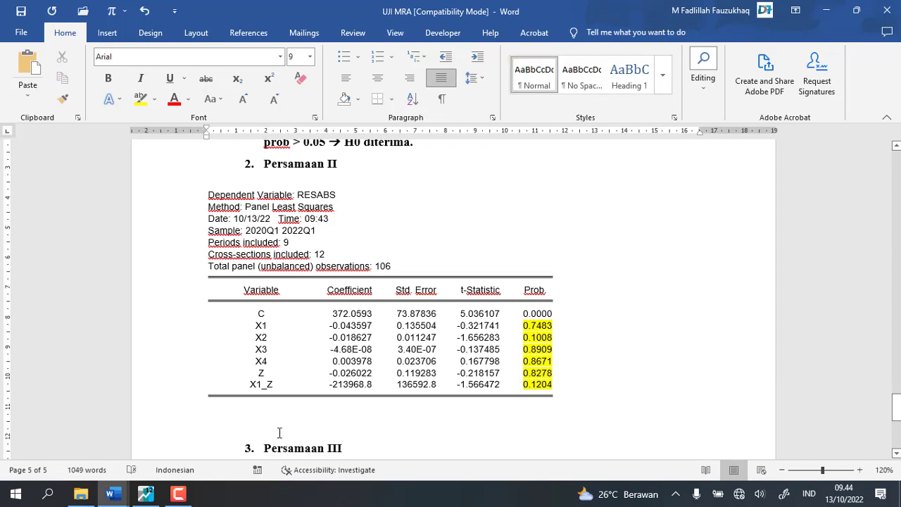
left_click(280, 432)
type("P")
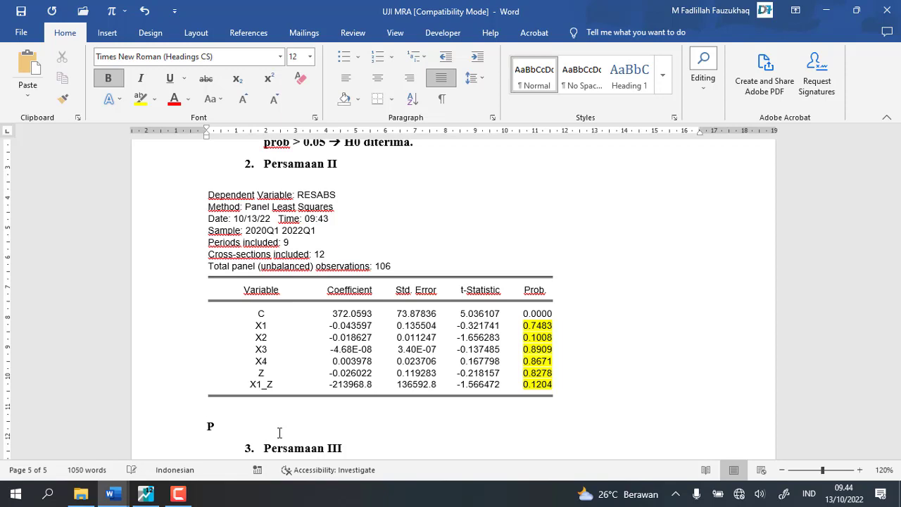
type("rob")
type(" > 0.05")
type(" --> Ho")
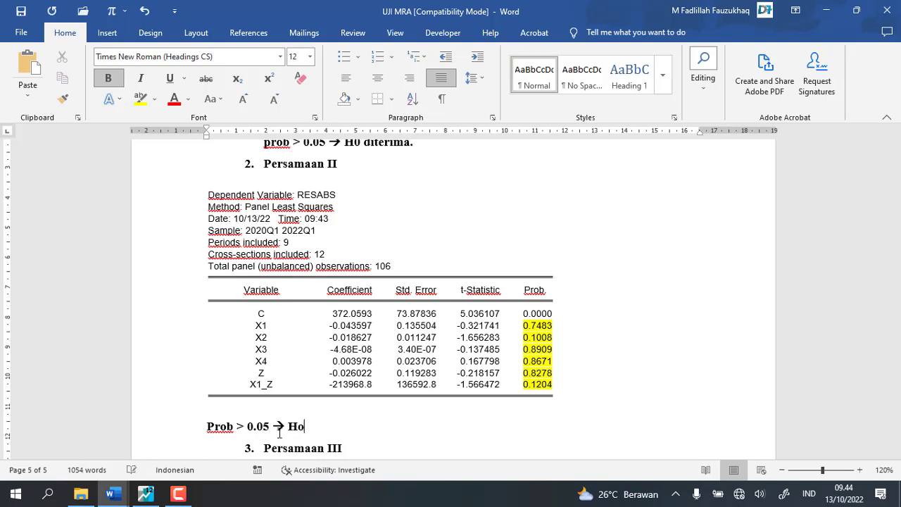
type(" diterun")
key("BackSpace")
type("ima.")
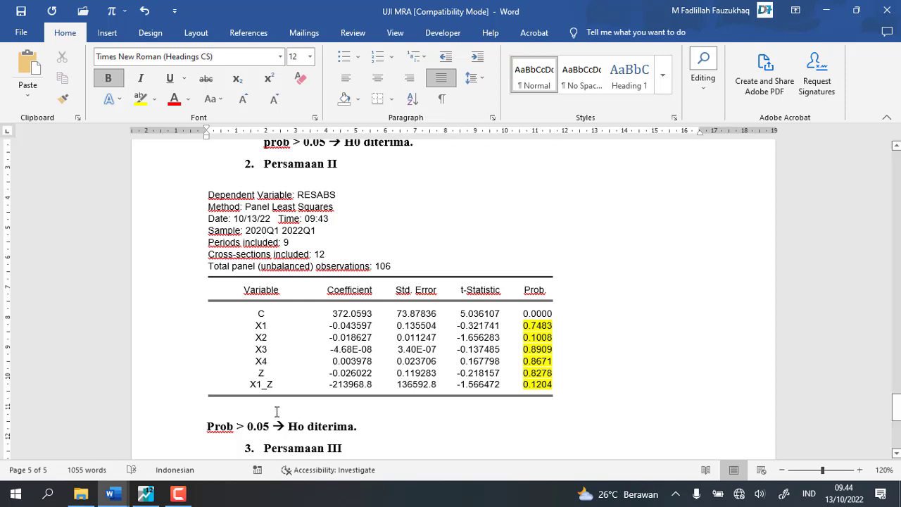
Add Persamaan IV as the fourth numbered item, with an unnumbered blank line beneath Persamaan III.
scroll(284, 412, "down", 3)
left_click(292, 357)
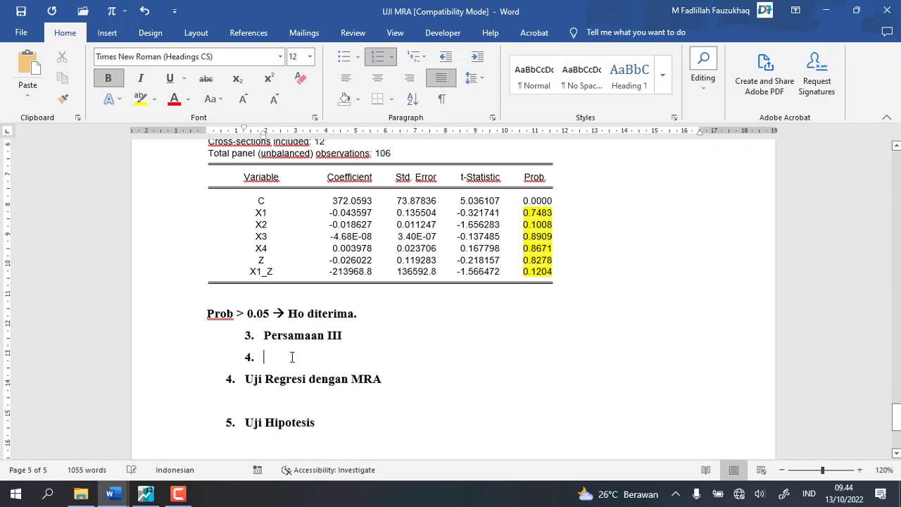
type("persamaan IV")
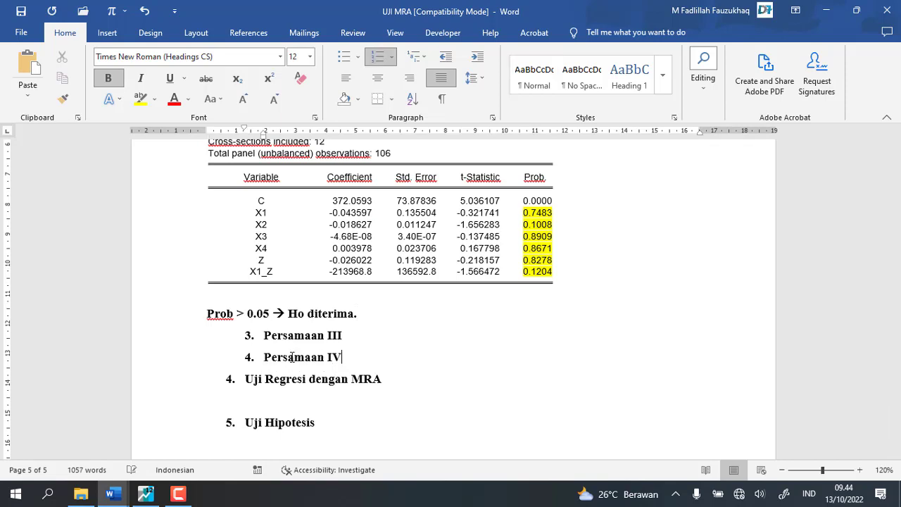
key("Return")
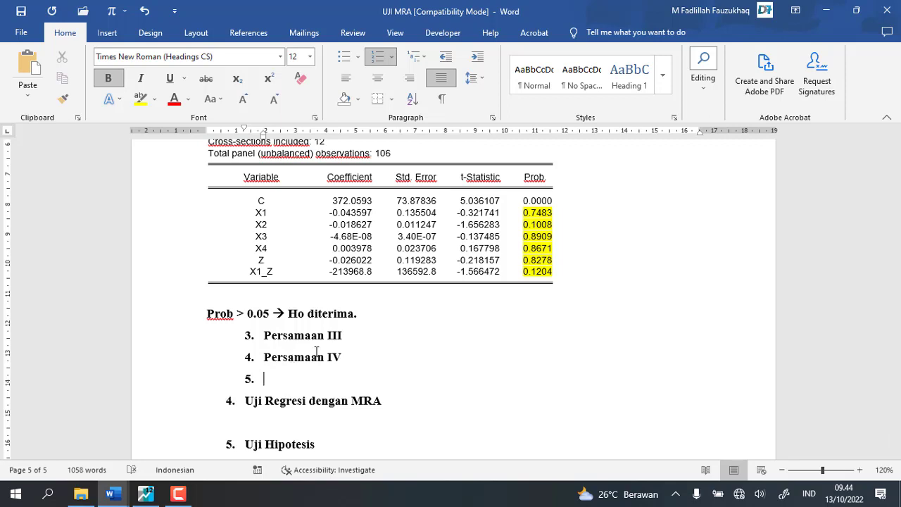
key("Return")
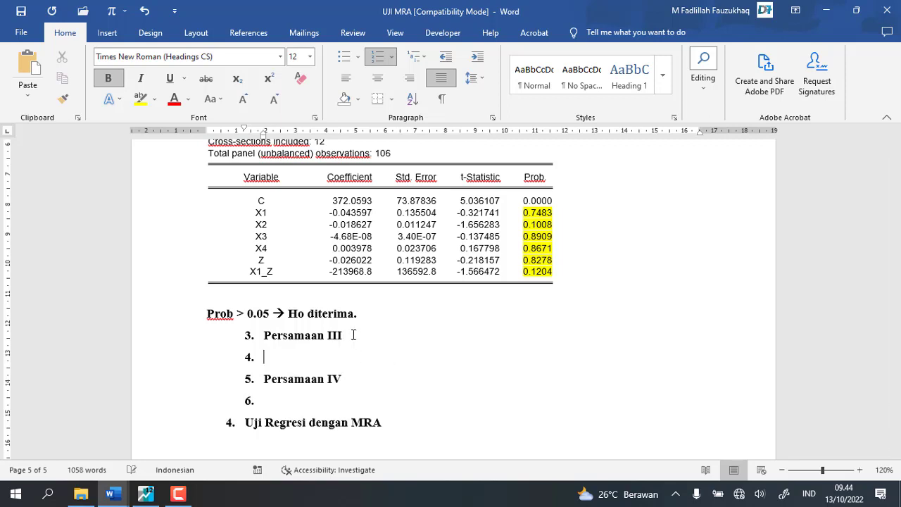
key("BackSpace")
scroll(281, 408, "down", 3)
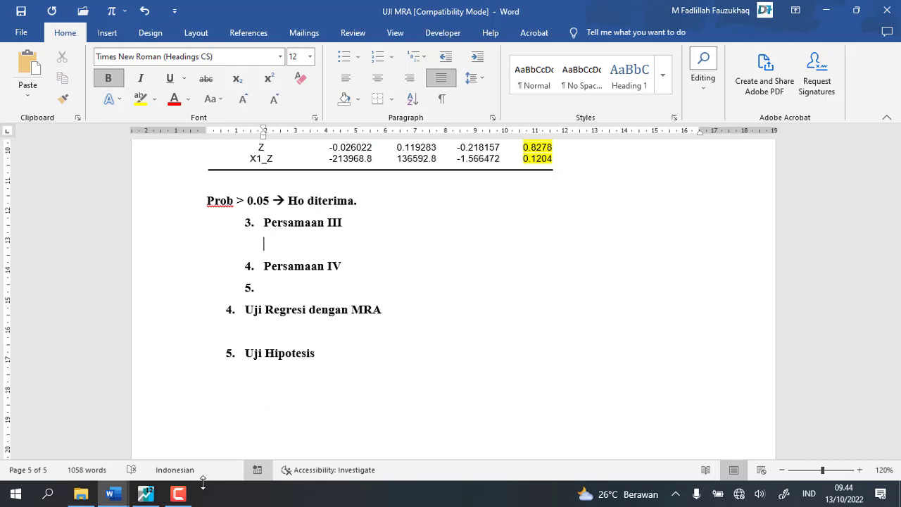
Switch to EViews, freeze the regression output as a table named hetero2 and close that table.
left_click(145, 494)
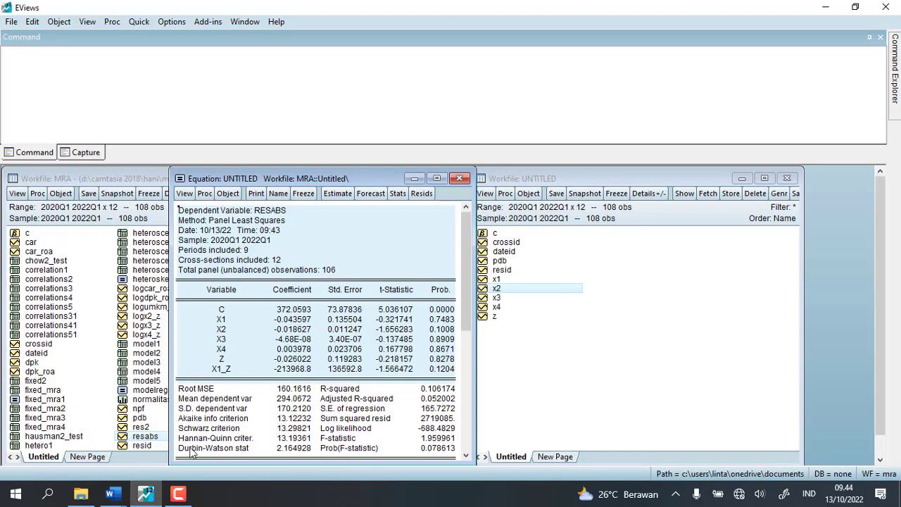
left_click(304, 195)
left_click(316, 194)
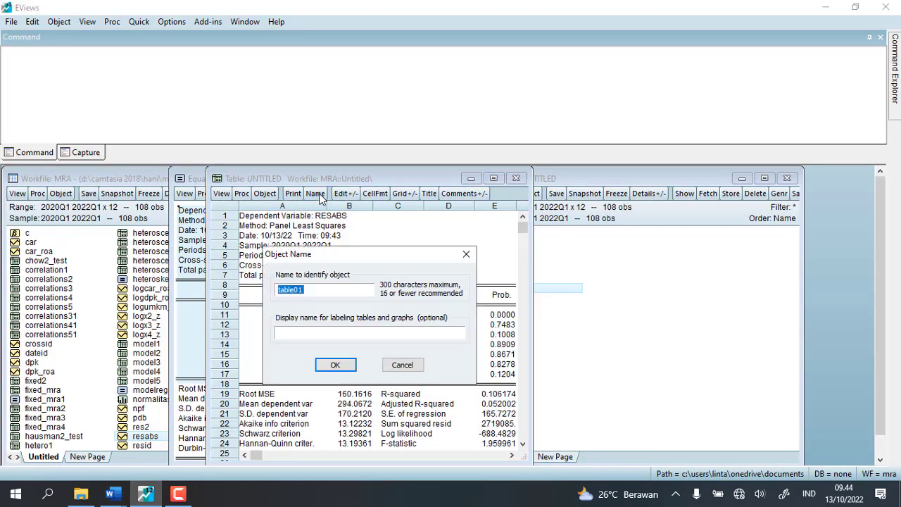
type("hetero2")
key("Return")
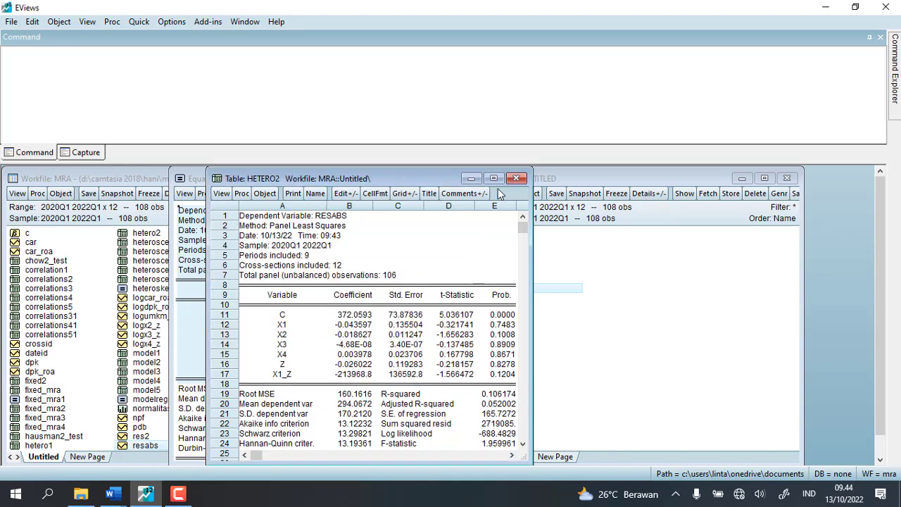
left_click(516, 179)
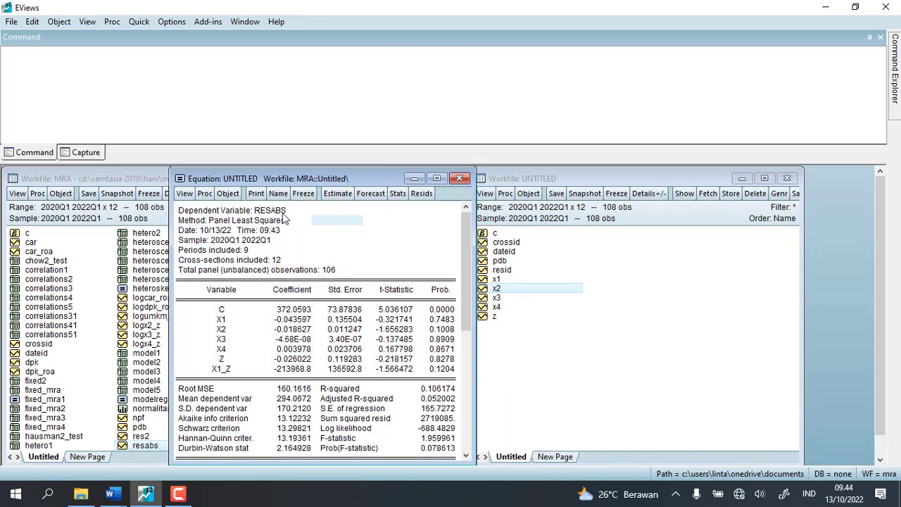
Re-estimate the equation with logx2_z in place of x1_z, as resabs c x1 x2 x3 x4 z logx2_z.
left_click(205, 194)
left_click(229, 206)
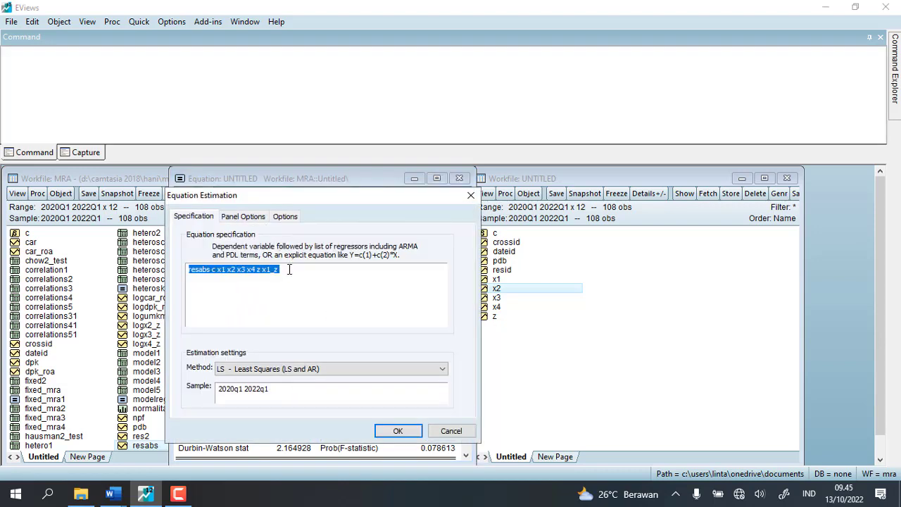
left_click(288, 269)
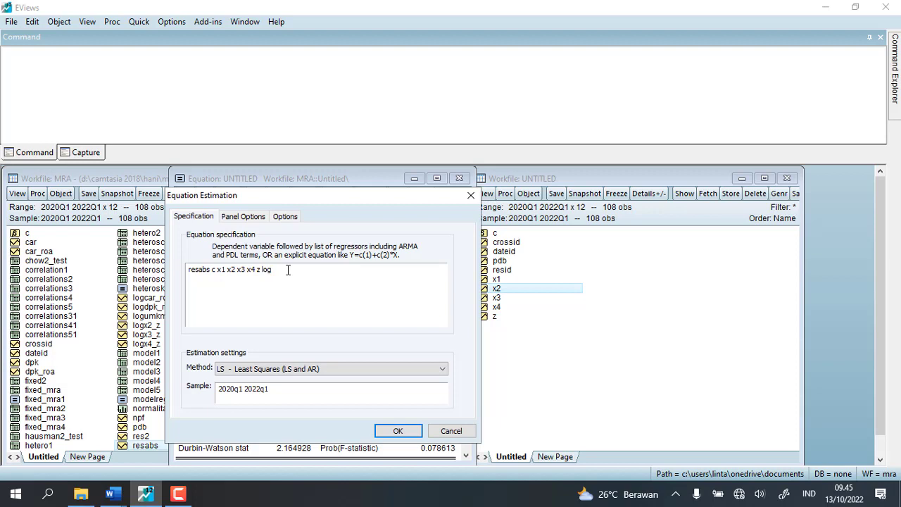
type("x2")
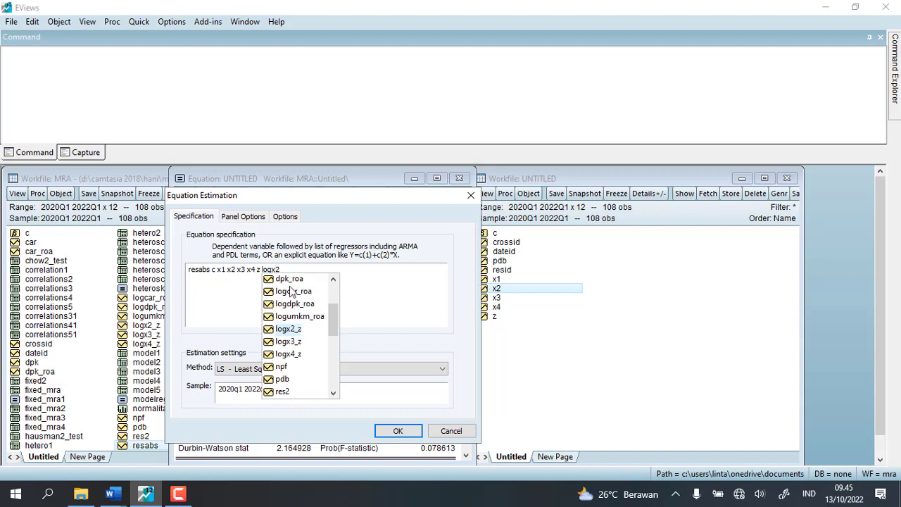
left_click(293, 331)
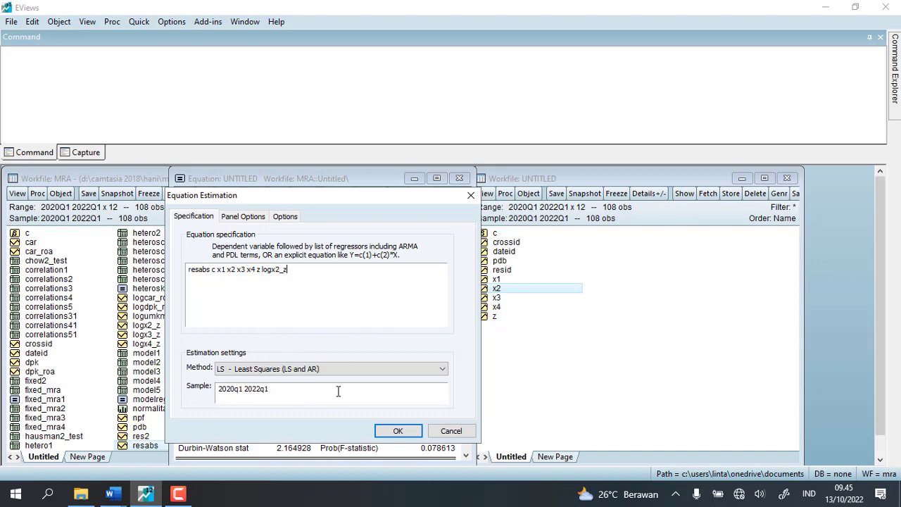
left_click(395, 431)
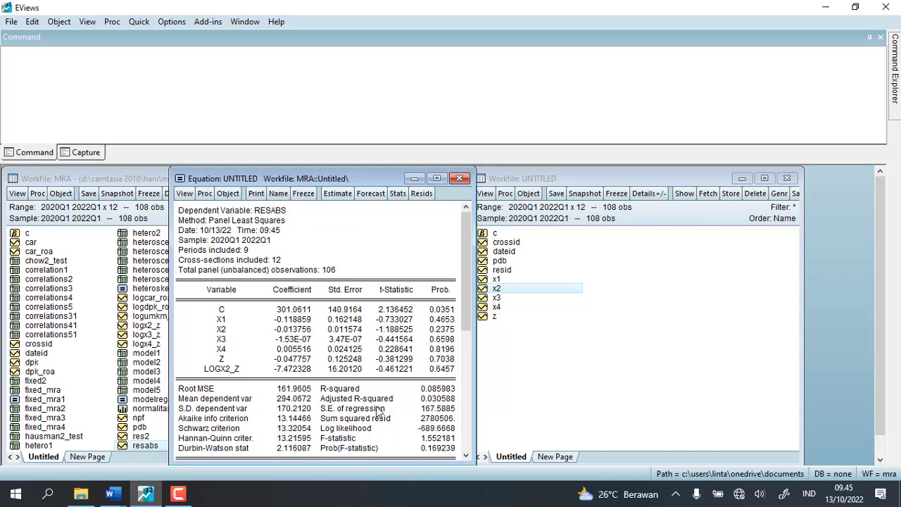
Copy the estimation output from the Dependent Variable header down through the LOGX2_Z row.
left_click(183, 211)
left_click_drag(225, 221, 451, 380)
right_click(443, 378)
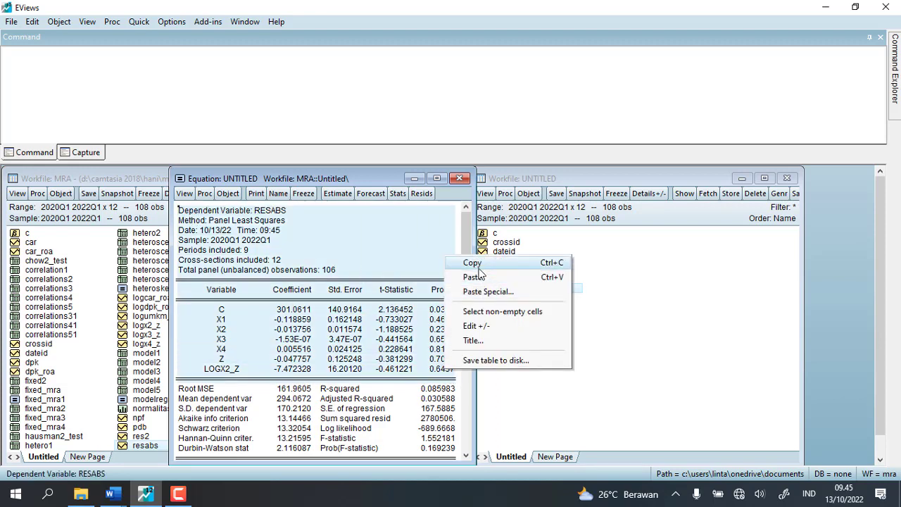
left_click(482, 263)
key("Return")
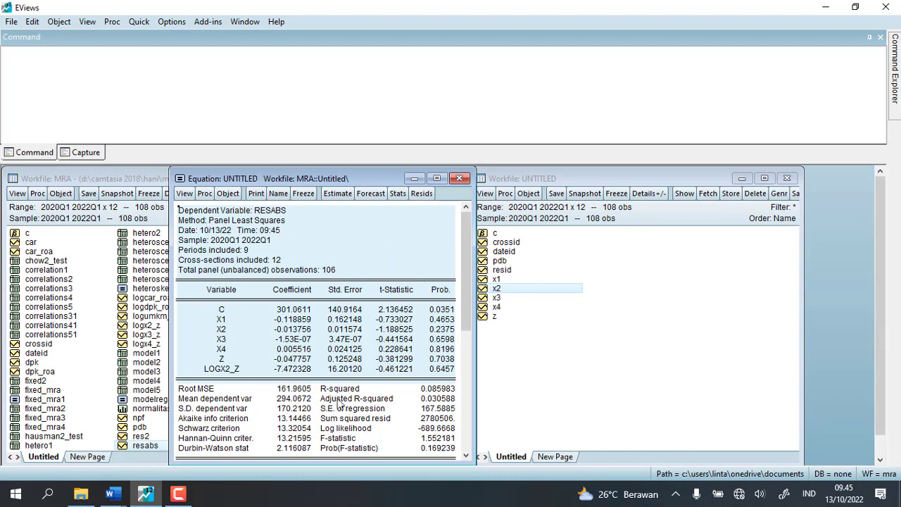
Switch to the UJI MRA Word document, paste the output beneath Persamaan III and remove the stray numbered line above it.
mouse_move(121, 498)
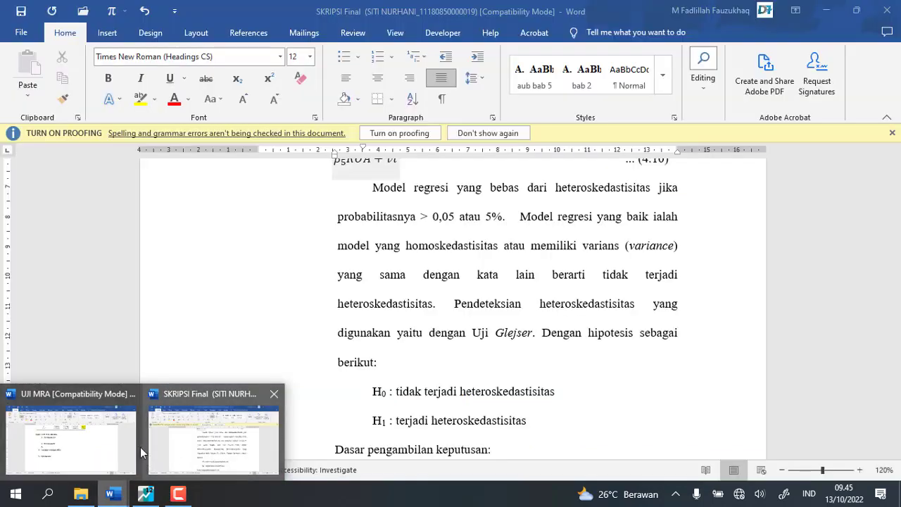
left_click(70, 479)
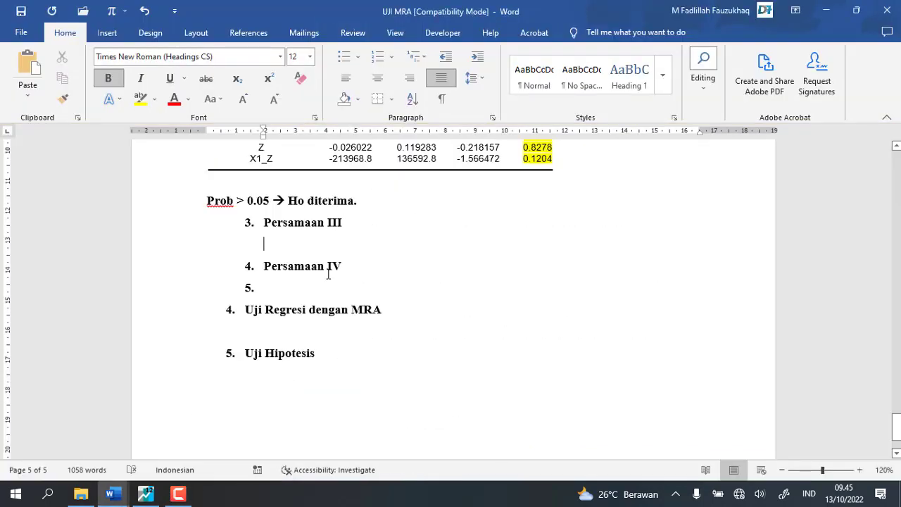
key("ctrl+v")
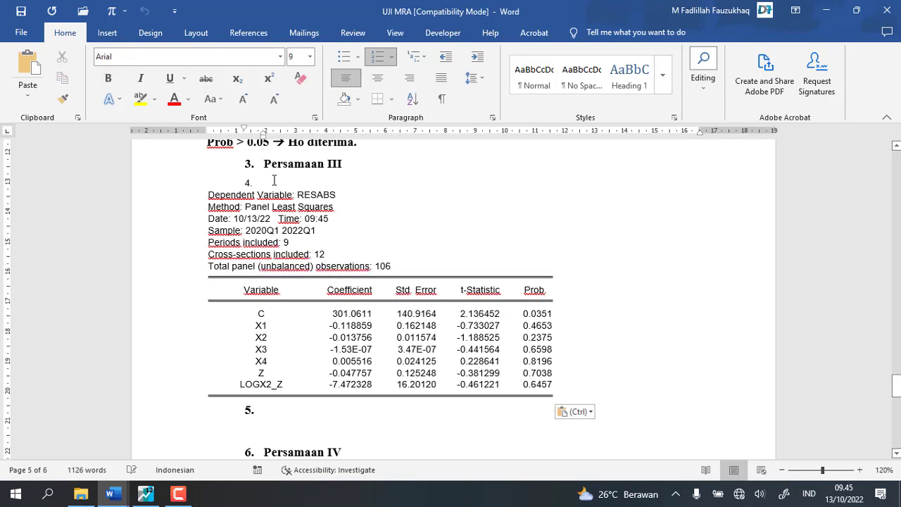
key("BackSpace")
key("BackSpace")
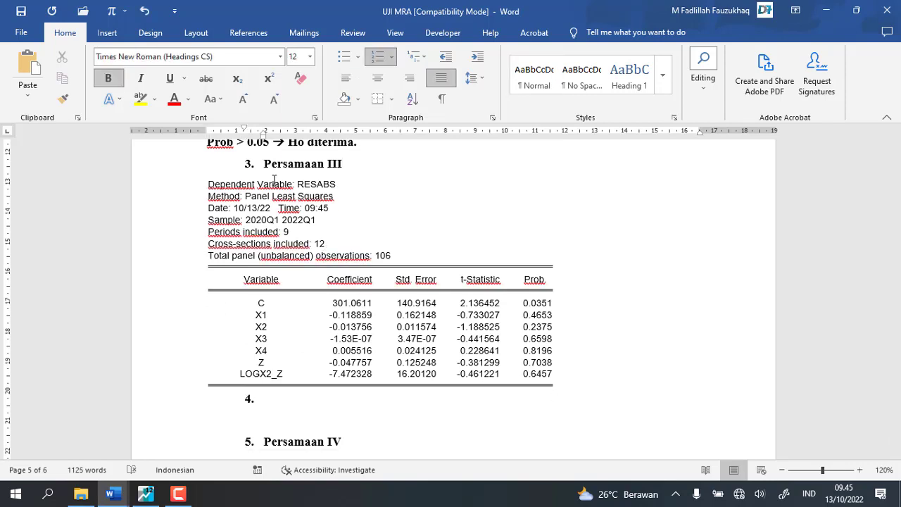
Highlight the Prob. values from X1 to LOGX2_Z in yellow and remove the stray numbering below the Persamaan III table.
left_click_drag(523, 317, 529, 374)
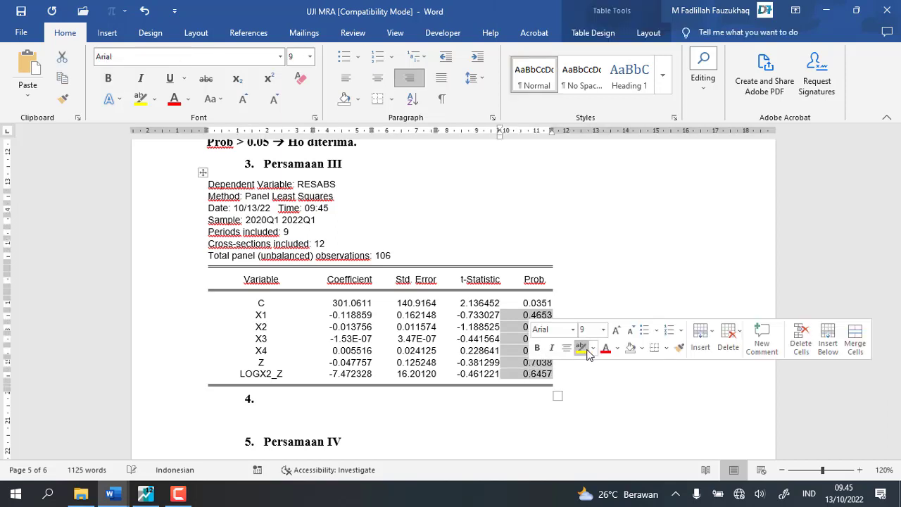
left_click(586, 350)
left_click(321, 408)
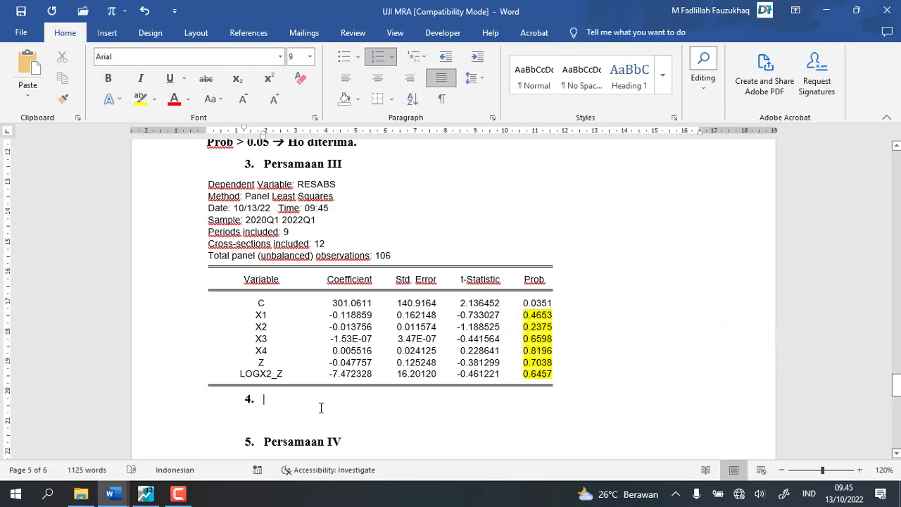
key("BackSpace")
key("BackSpace")
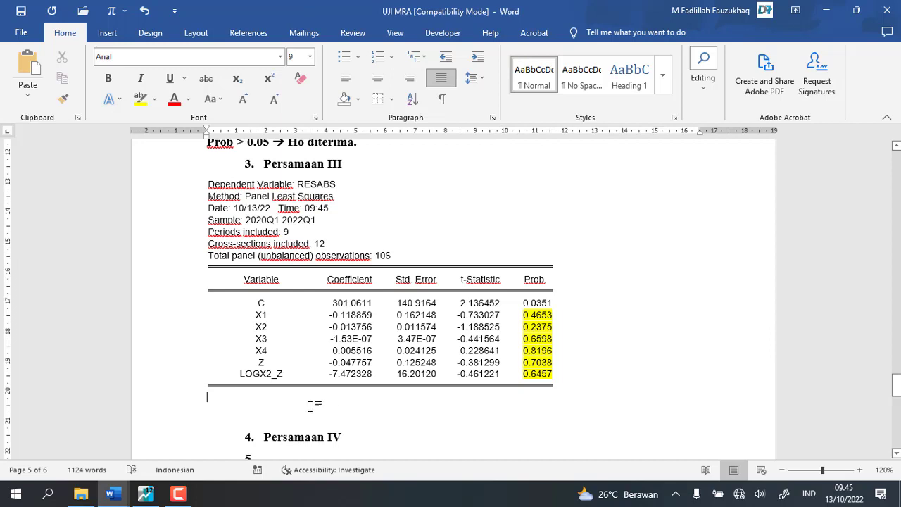
Write the bold conclusion "prob > 0.05 → H0 diterima." on the line above Persamaan IV.
left_click(278, 420)
type("pro")
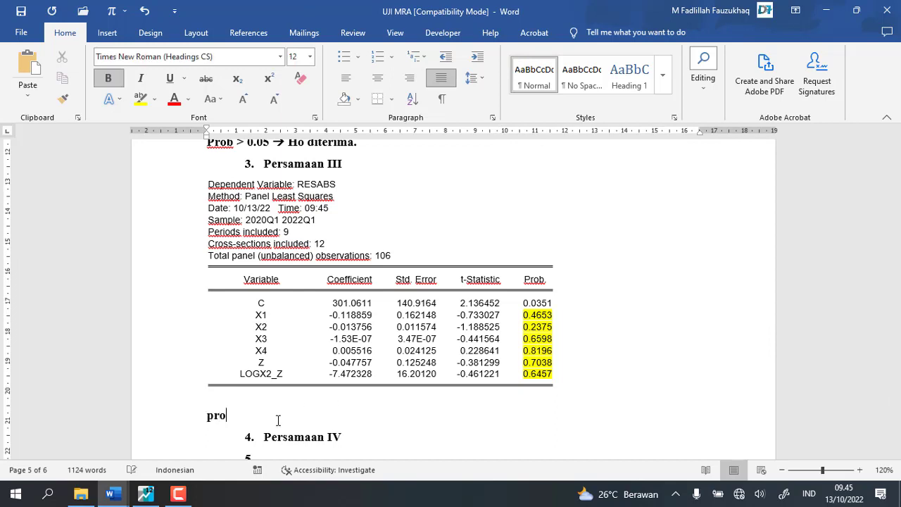
type("b >")
type(" 0.0")
type("5 --> ")
type("H0")
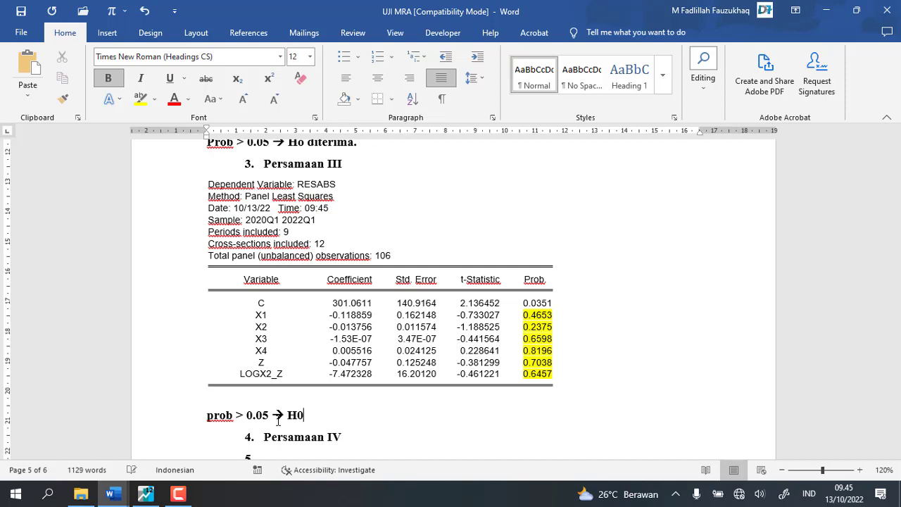
type(" diterun")
key("BackSpace")
key("BackSpace")
type("ima")
Add Persamaan V as the fifth numbered item and insert an unnumbered blank line beneath Persamaan IV.
left_click(278, 456)
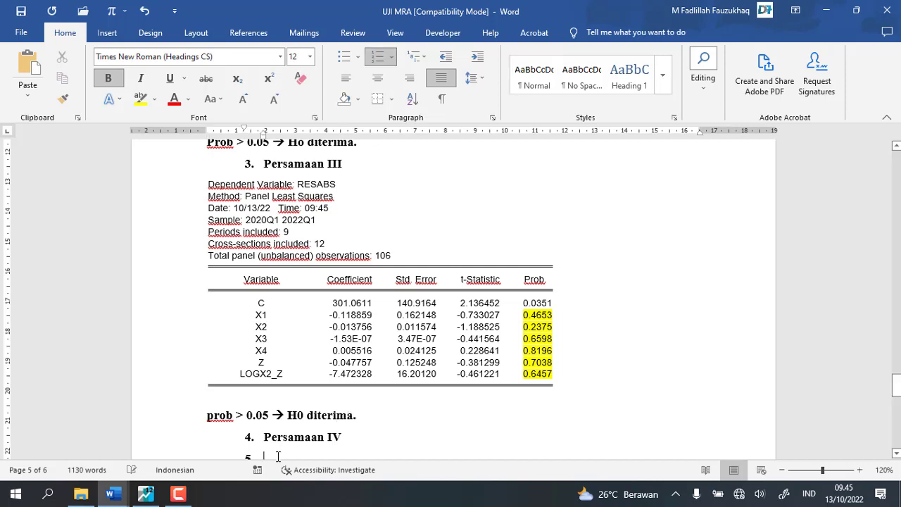
type("persamaan")
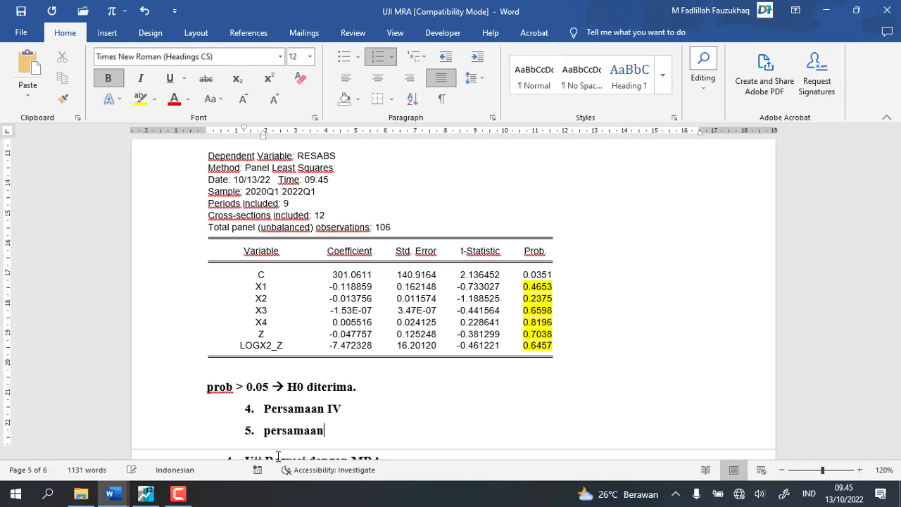
type(" V")
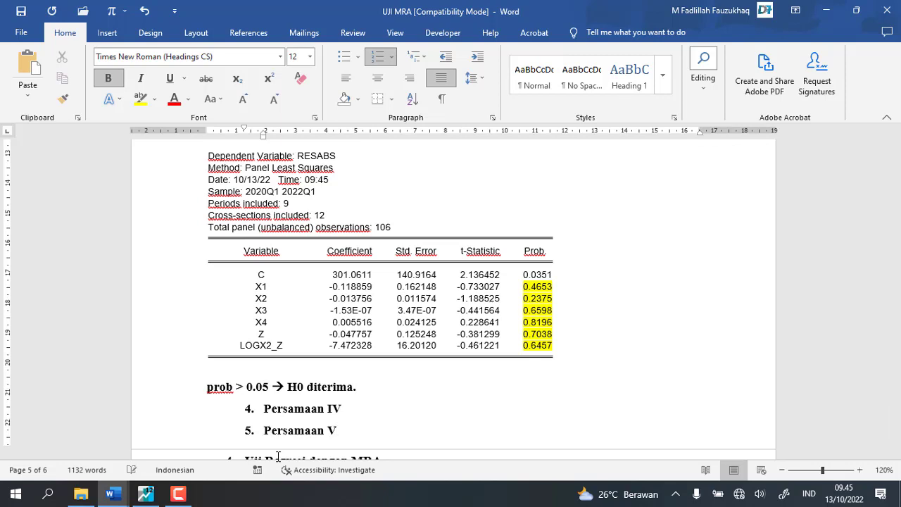
left_click(360, 409)
key("Return")
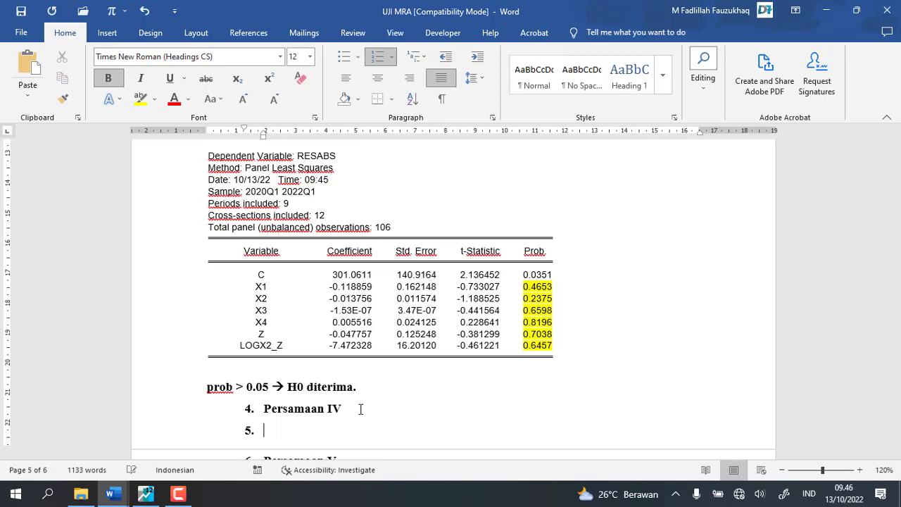
key("BackSpace")
scroll(335, 361, "down", 3)
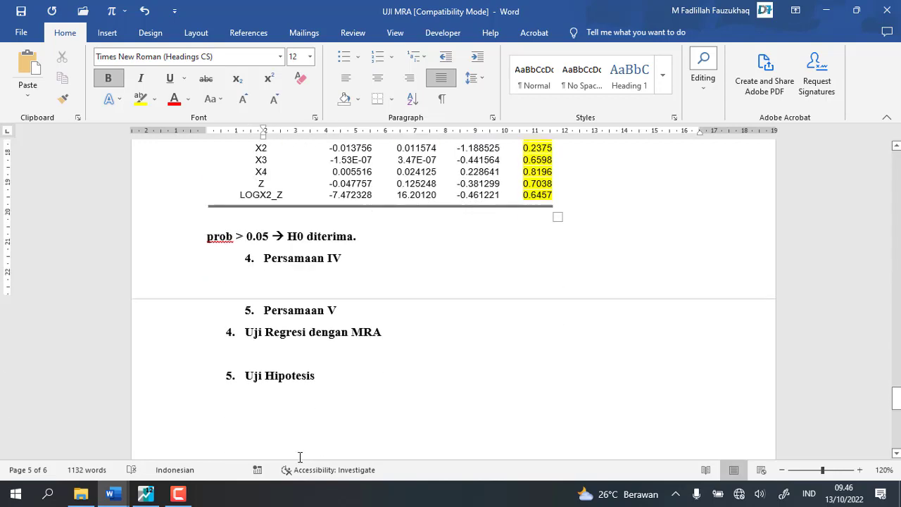
Switch to EViews, freeze the regression output as a table named hetero3 and close that table.
left_click(146, 494)
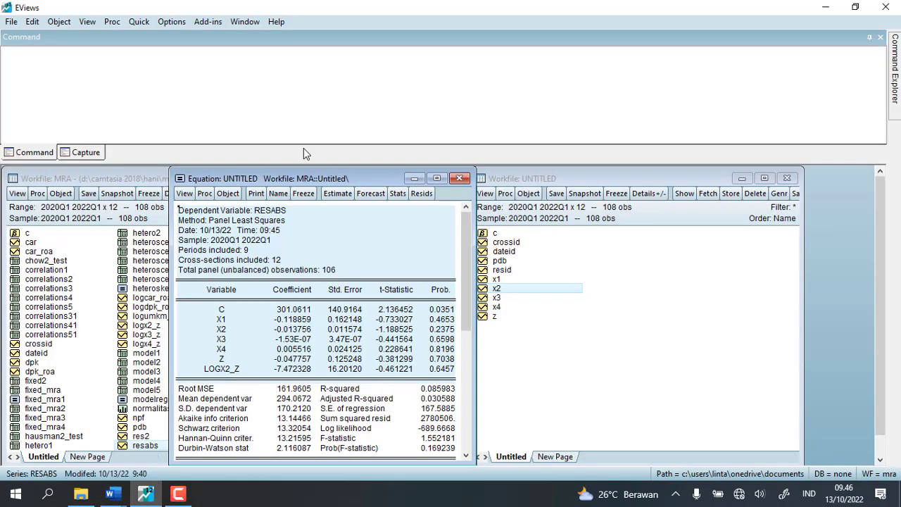
left_click(303, 192)
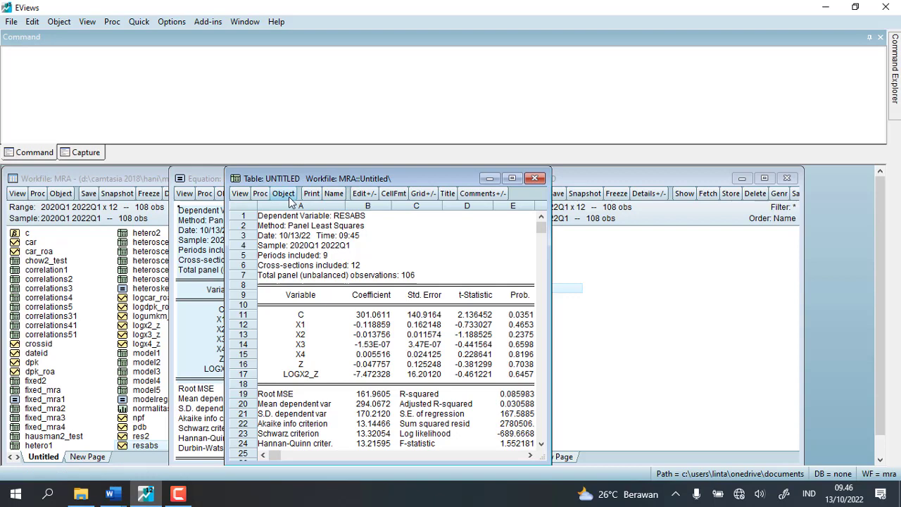
left_click(335, 193)
type("hetero")
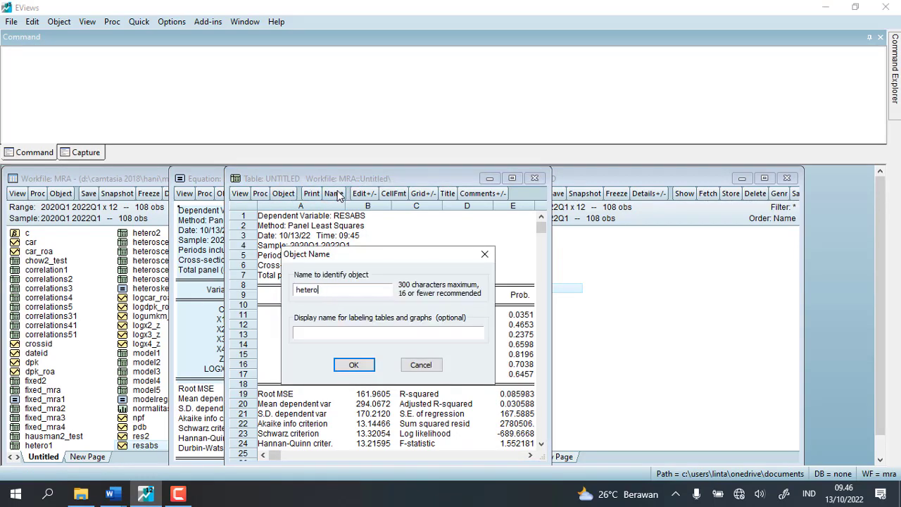
type("3")
key("Return")
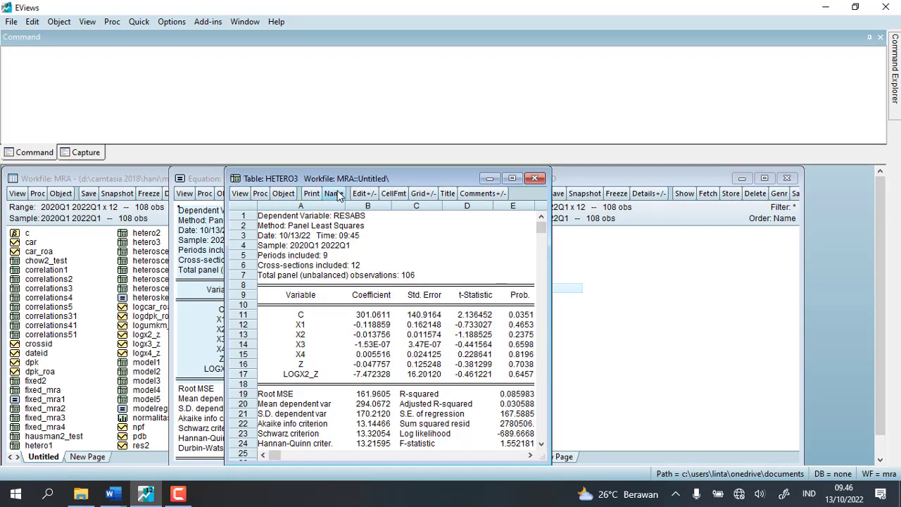
left_click(534, 179)
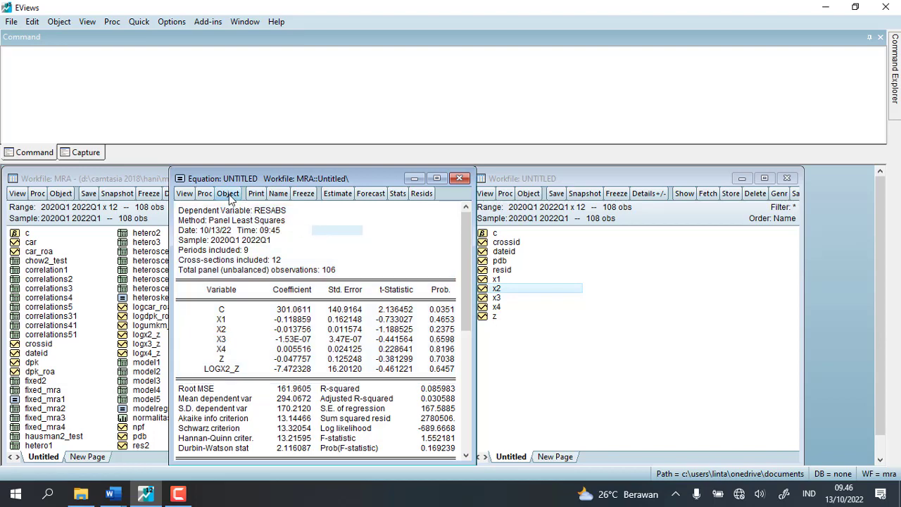
Re-estimate the equation with logx3_z in place of logx2_z, as resabs c x1 x2 x3 x4 z logx3_z.
left_click(204, 194)
left_click(240, 210)
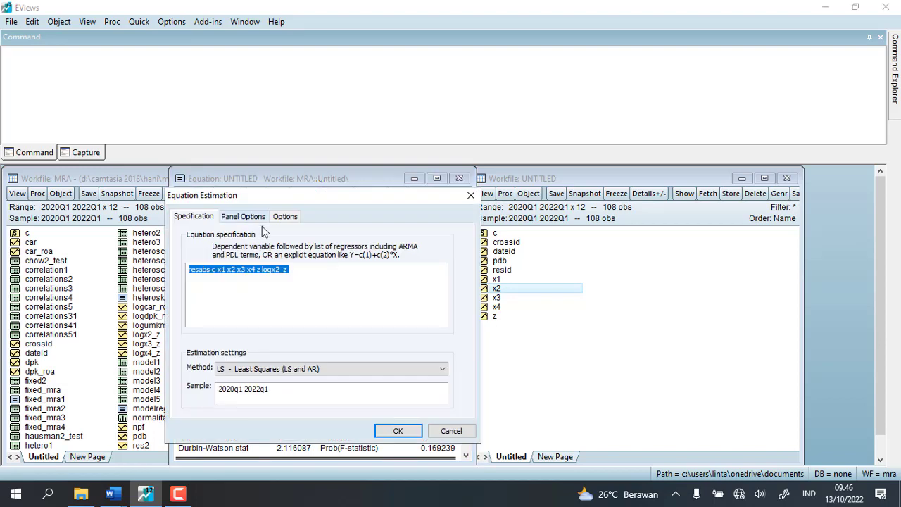
left_click(297, 271)
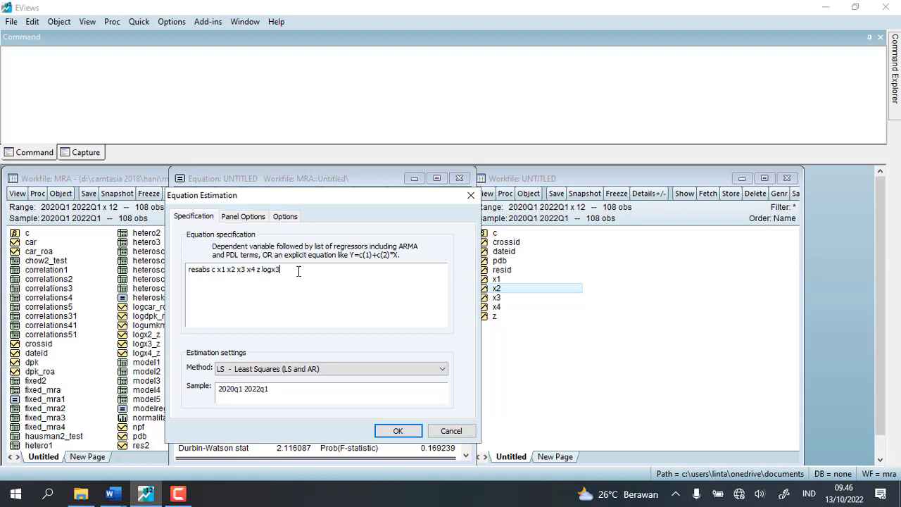
double_click(291, 332)
left_click(397, 431)
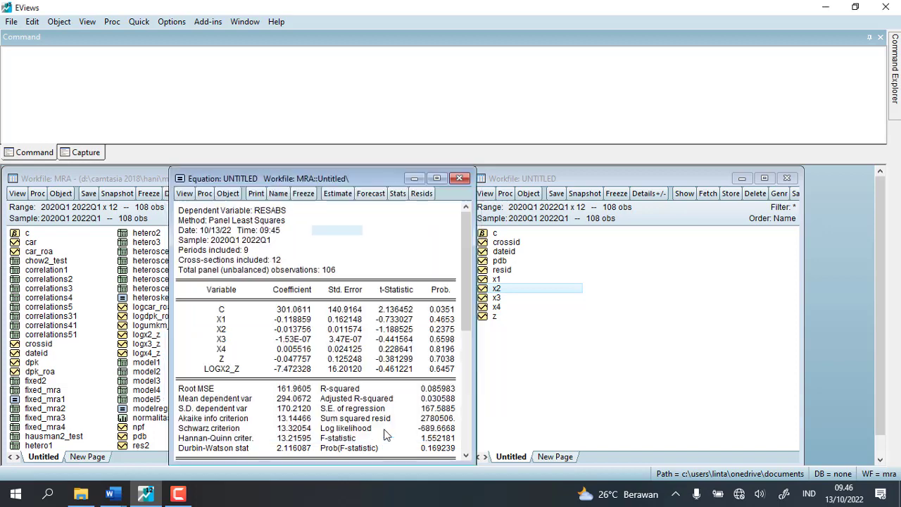
Freeze the new regression output as a table named hetero4.
left_click(304, 194)
left_click(354, 195)
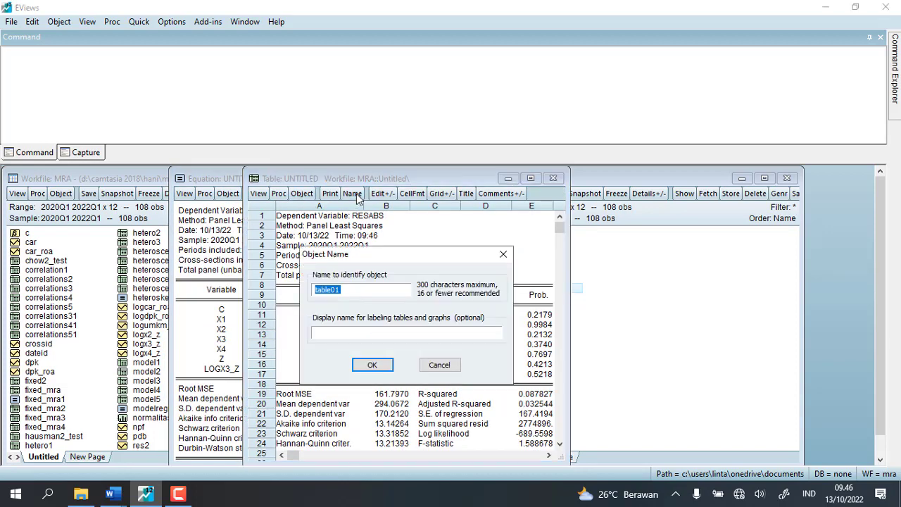
type("hetero4")
key("Return")
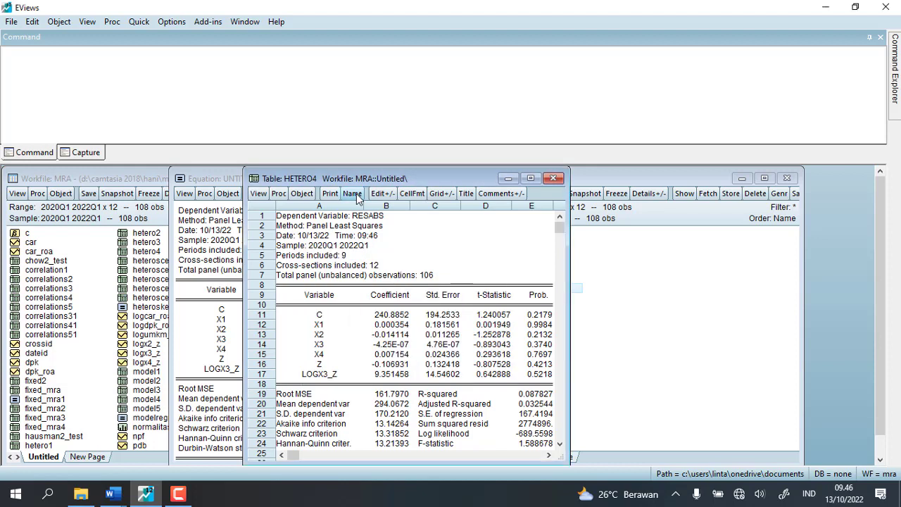
Copy the hetero4 table cells from the Dependent Variable header down through the LOGX3_Z row.
left_click(285, 221)
left_click_drag(285, 220, 536, 384)
right_click(537, 383)
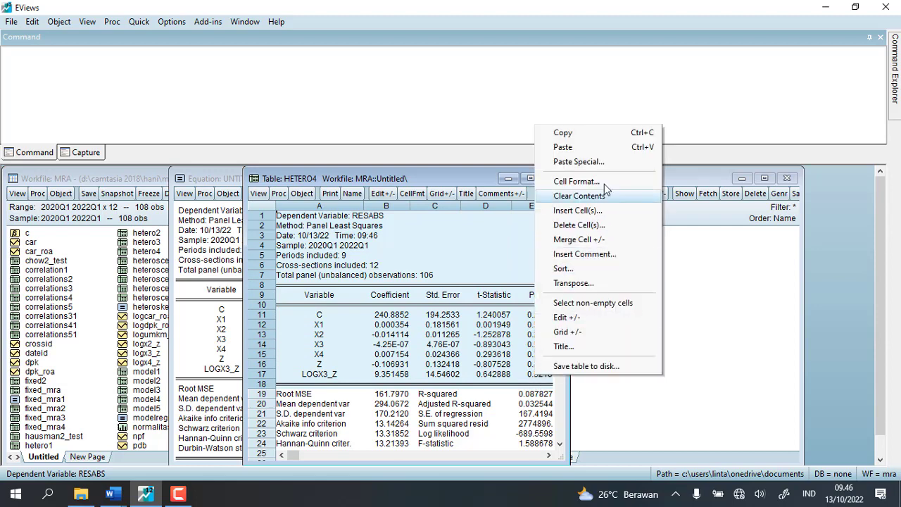
left_click(603, 134)
left_click(418, 275)
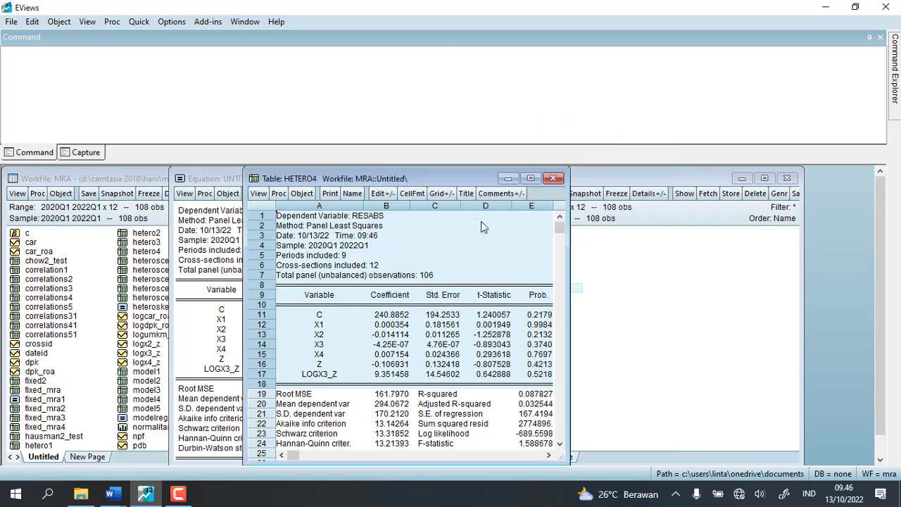
Switch to the UJI MRA Word document and insert two blank lines after the Persamaan III conclusion, moving Persamaan IV to the next page.
left_click(110, 494)
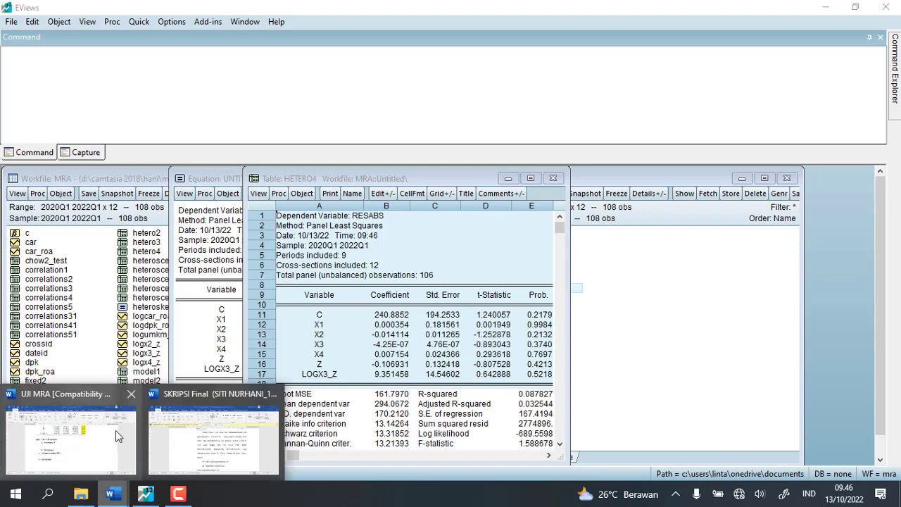
left_click(116, 430)
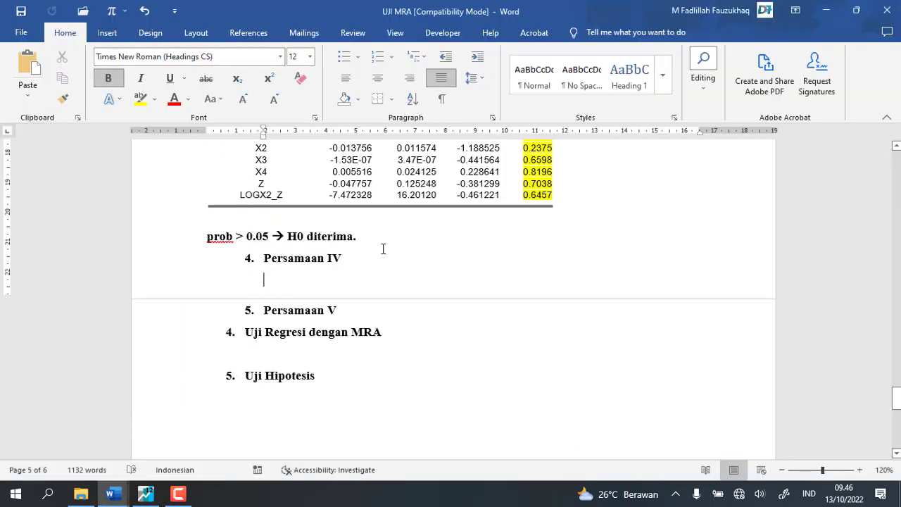
left_click(390, 247)
key("Return")
key("Return")
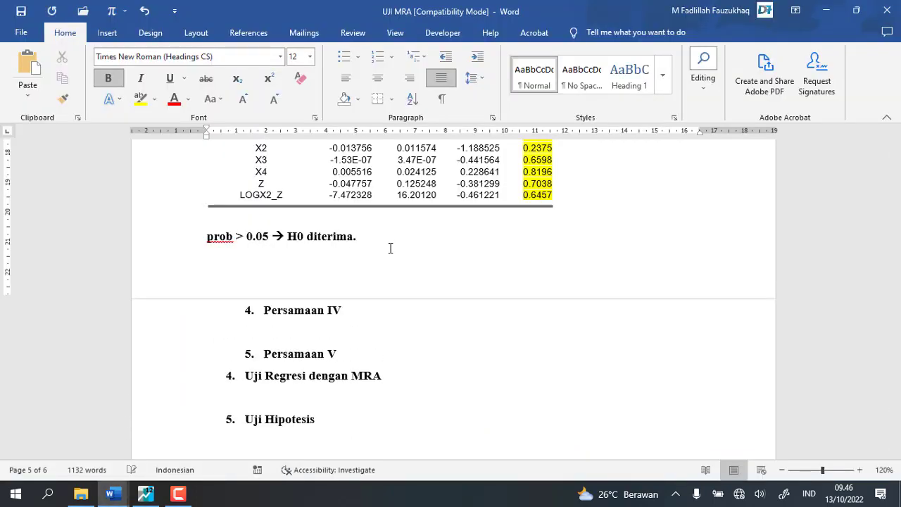
Paste the copied output beneath Persamaan IV and remove the stray numbered line above it.
left_click(299, 336)
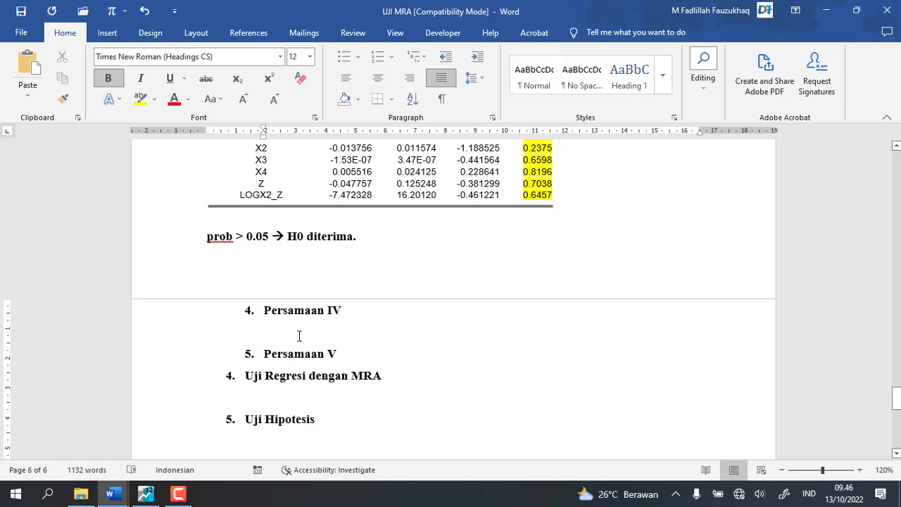
key("ctrl+v")
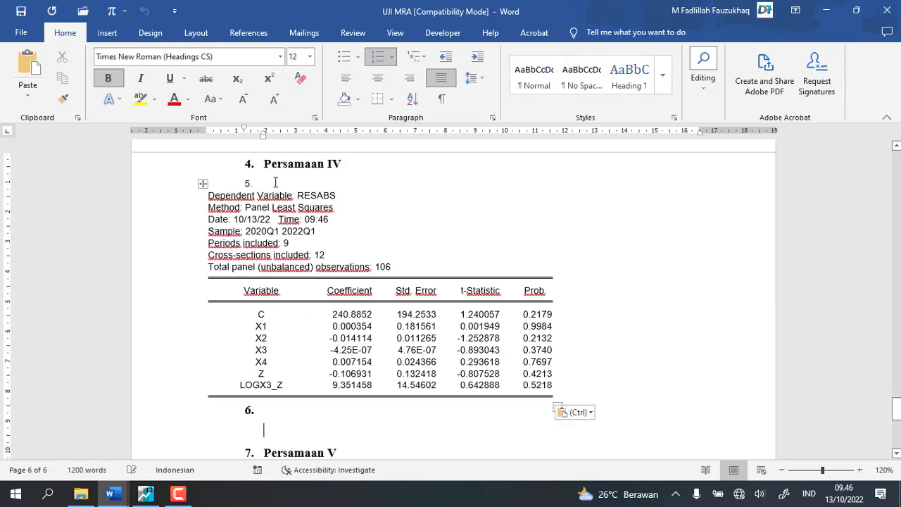
left_click(275, 182)
key("BackSpace")
key("BackSpace")
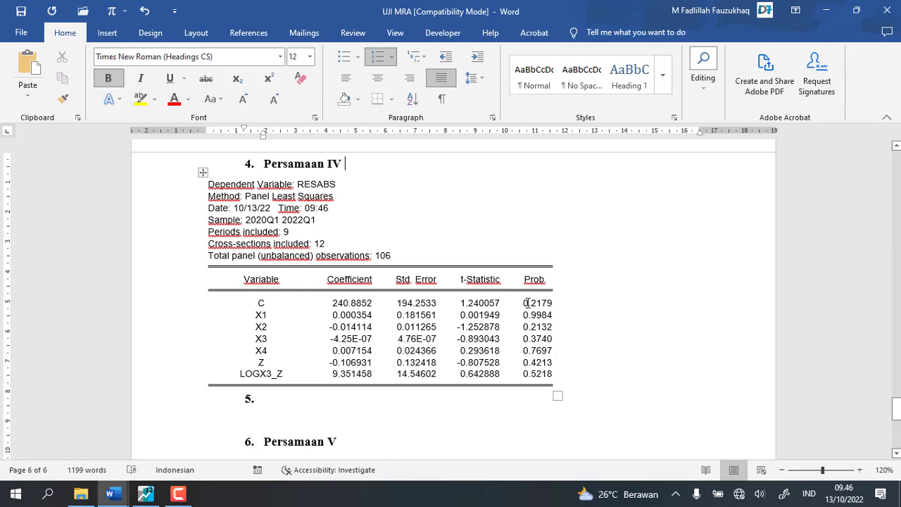
Highlight the Prob. values from C through LOGX3_Z in yellow and remove the stray numbered line below the Persamaan IV table.
left_click_drag(526, 310, 533, 376)
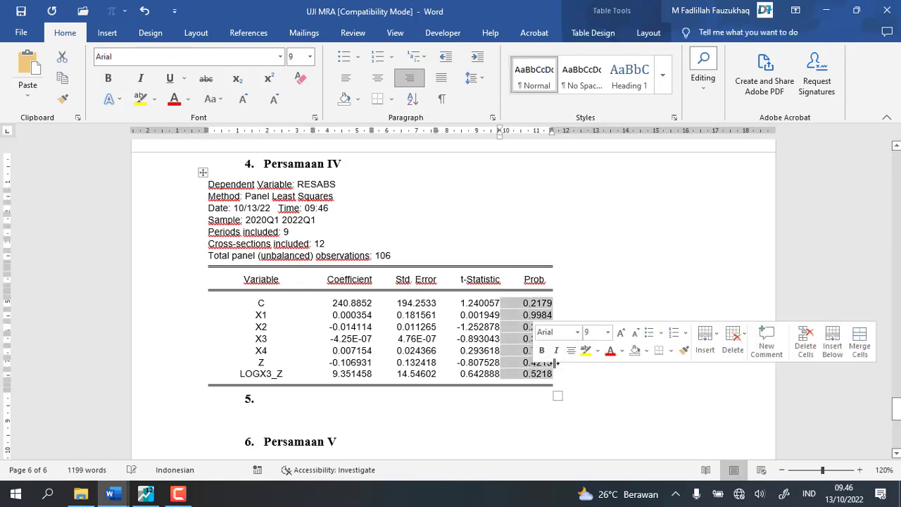
left_click(585, 350)
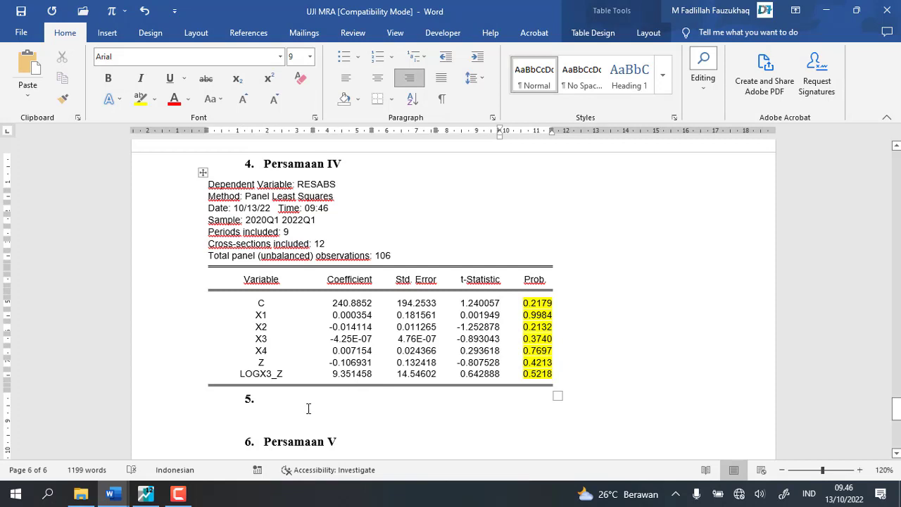
left_click(308, 404)
key("BackSpace")
key("BackSpace")
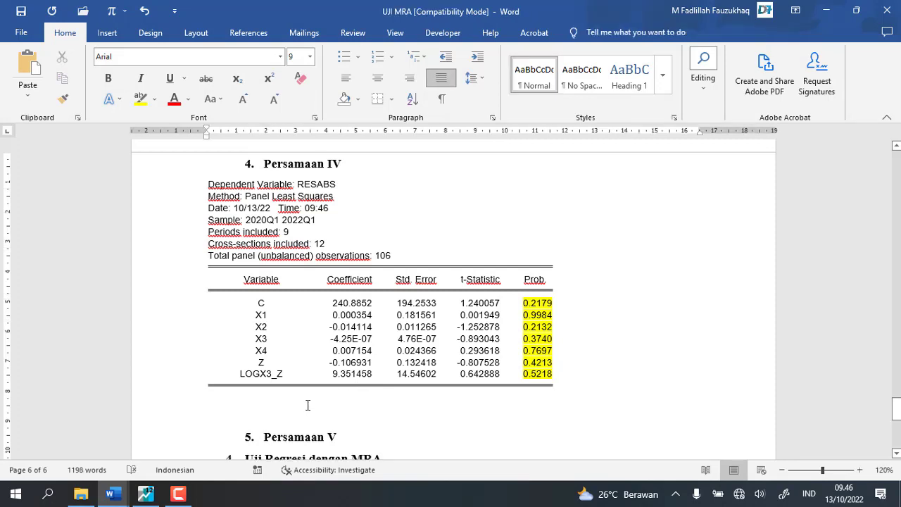
Write the conclusion "prob > 0.05 → H0 diterima." beneath the Persamaan IV table.
left_click(281, 419)
type("prob >")
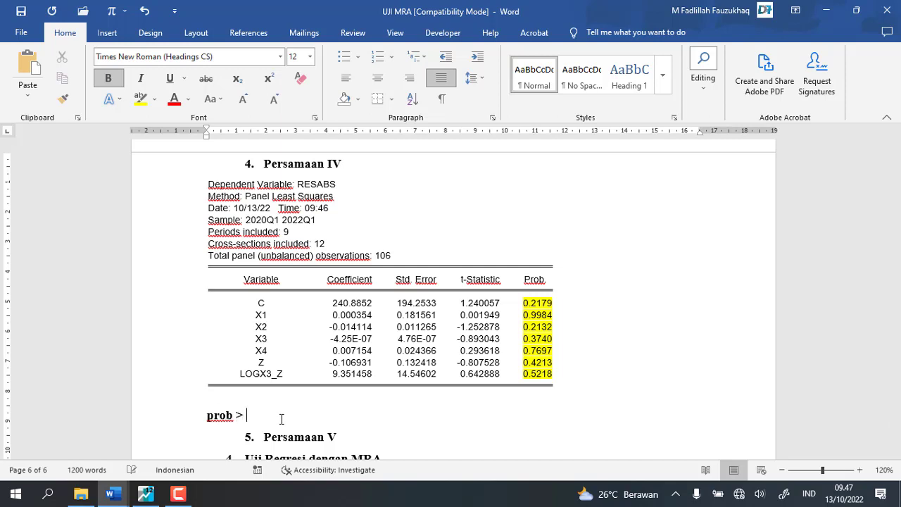
type(" 0.0")
type("5 -->")
type("Ho")
type("0")
type(" diter")
type("ima.")
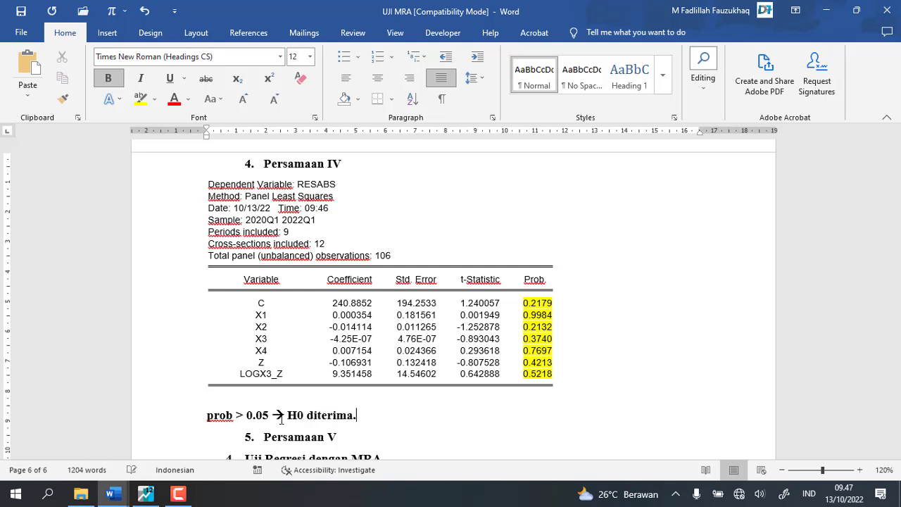
Add an unnumbered blank line below the Persamaan V heading.
left_click(348, 437)
key("Return")
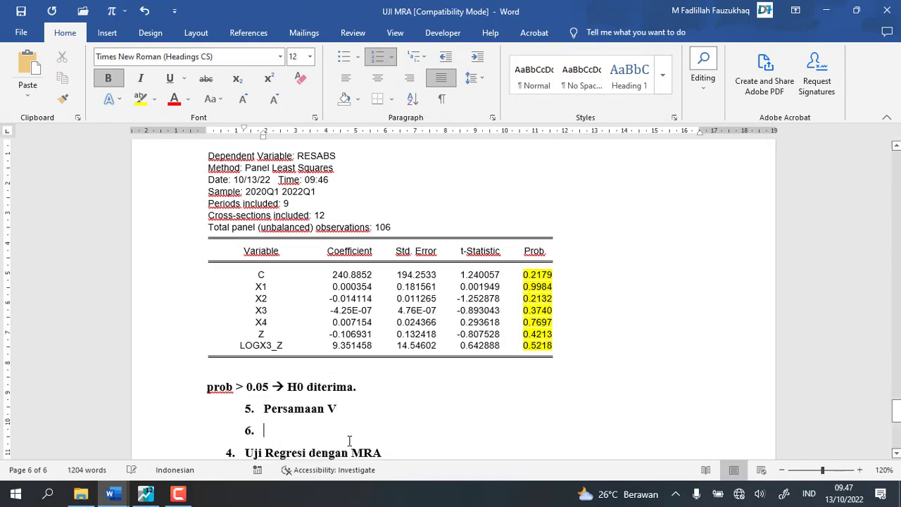
key("BackSpace")
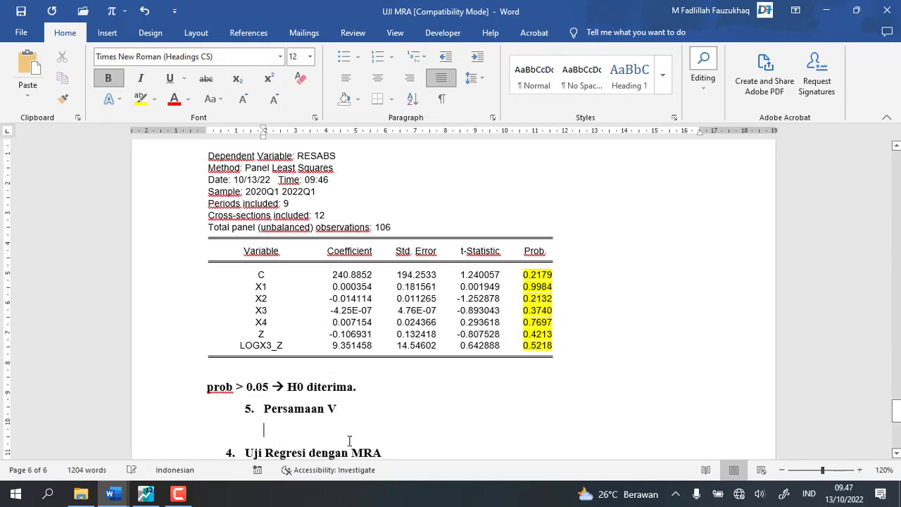
Switch to EViews, close the hetero4 table, and re-estimate the equation as resabs c x1 x2 x3 x4 z logx4_z.
left_click(146, 494)
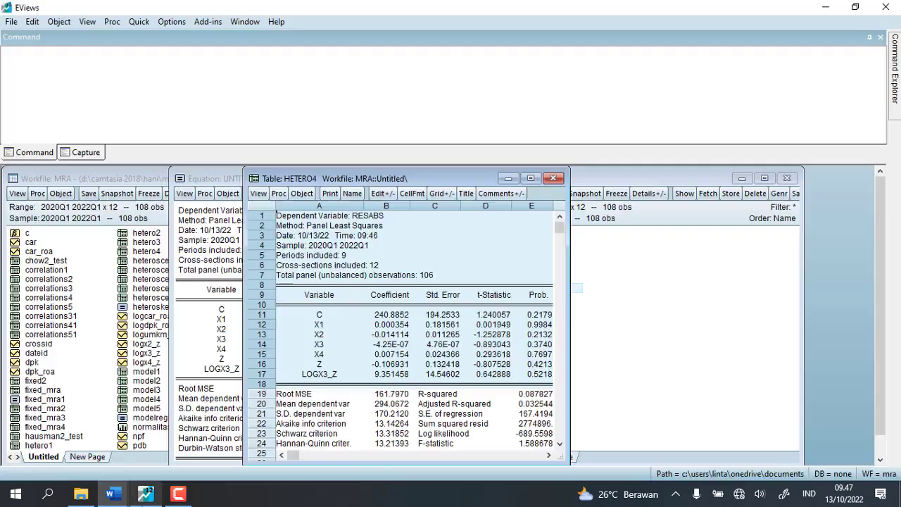
left_click(553, 178)
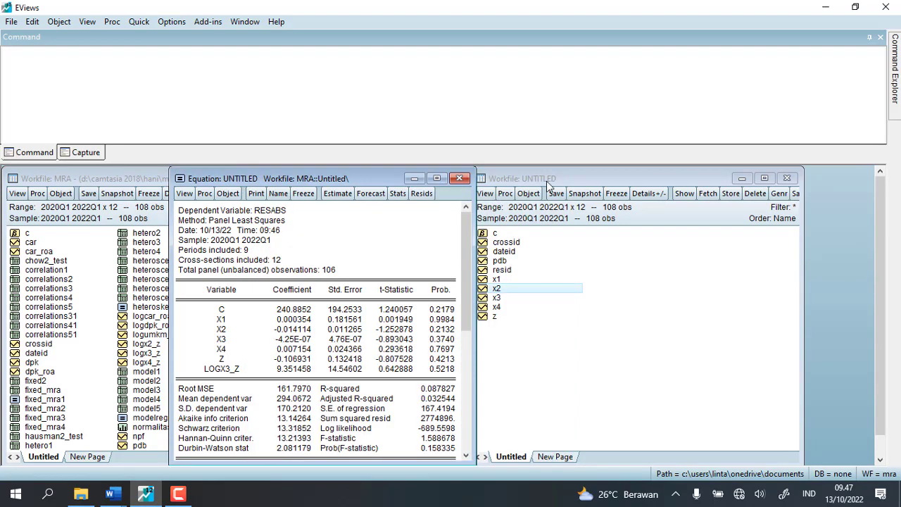
left_click(204, 194)
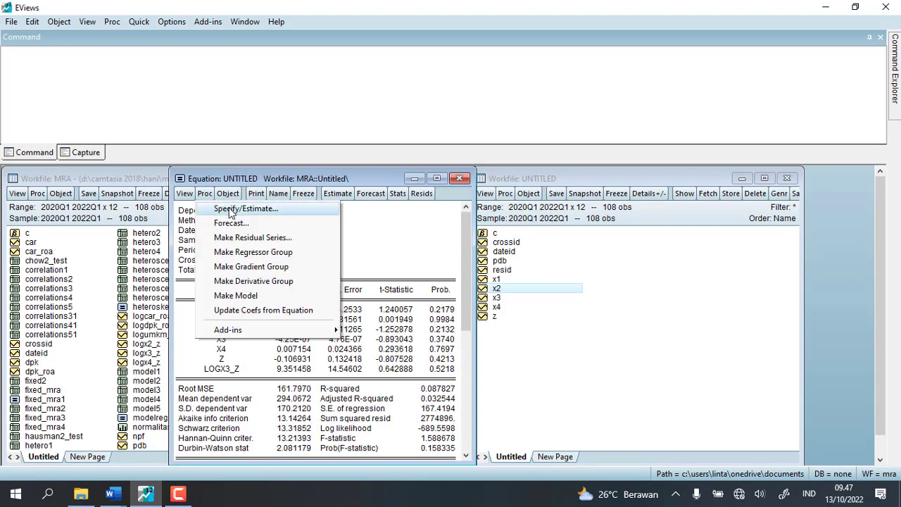
left_click(231, 207)
left_click(295, 270)
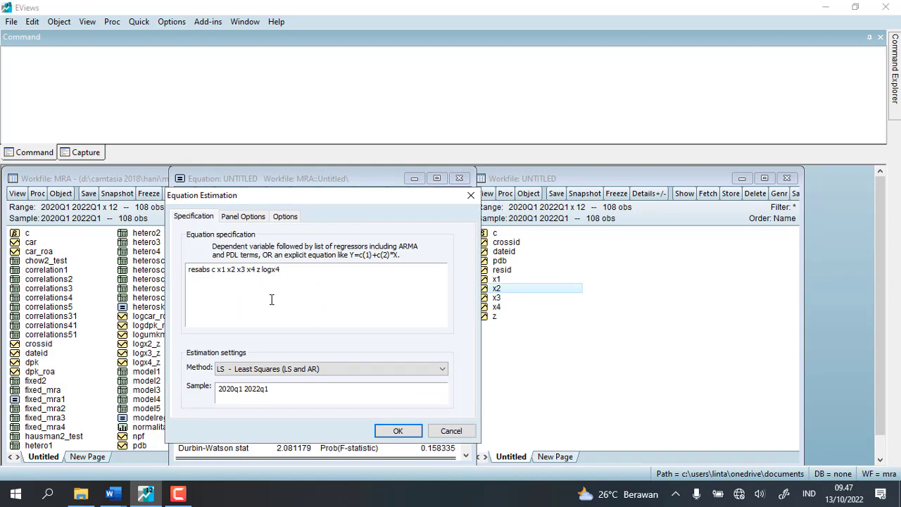
type("4")
left_click(291, 331)
left_click(396, 431)
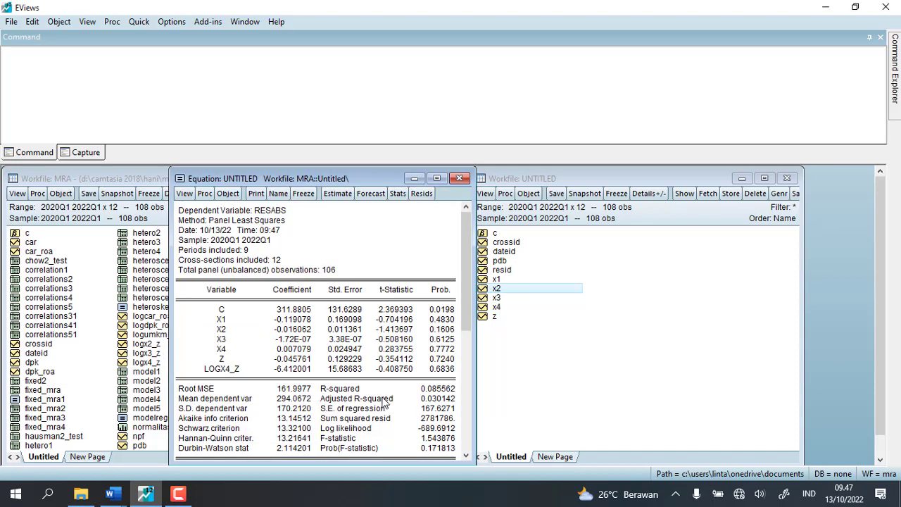
Copy the new regression output from the Dependent Variable header down through the LOGX4_Z row.
left_click_drag(178, 210, 448, 375)
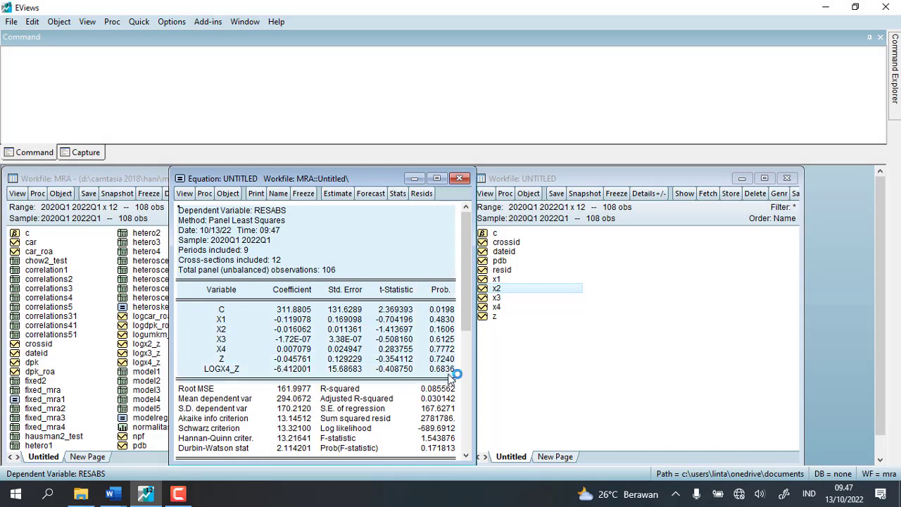
key("ctrl+c")
key("Return")
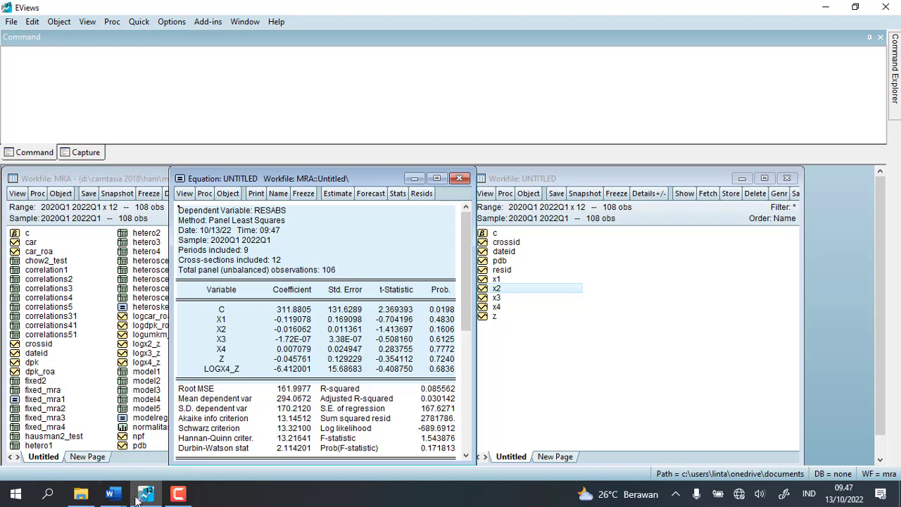
Switch to the UJI MRA Word document and paste the copied output beneath the Persamaan V heading.
left_click(111, 494)
left_click(106, 440)
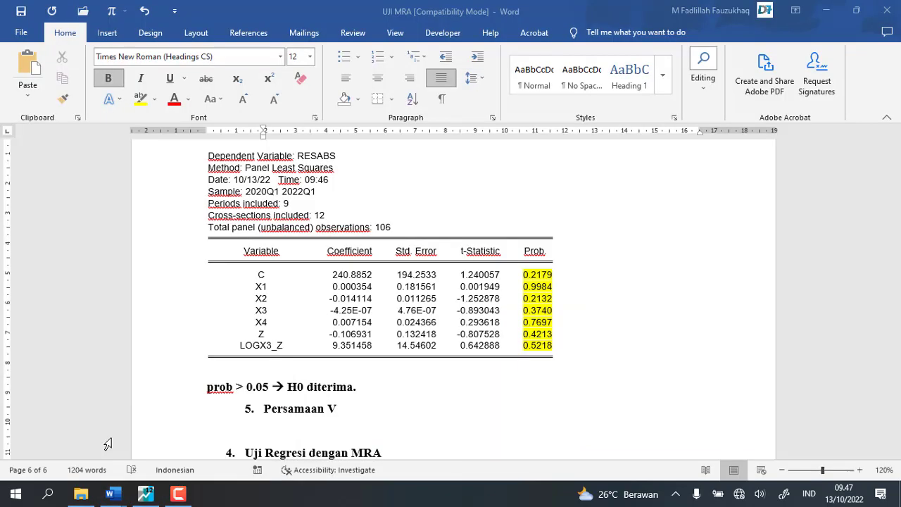
left_click(272, 425)
key("ctrl+v")
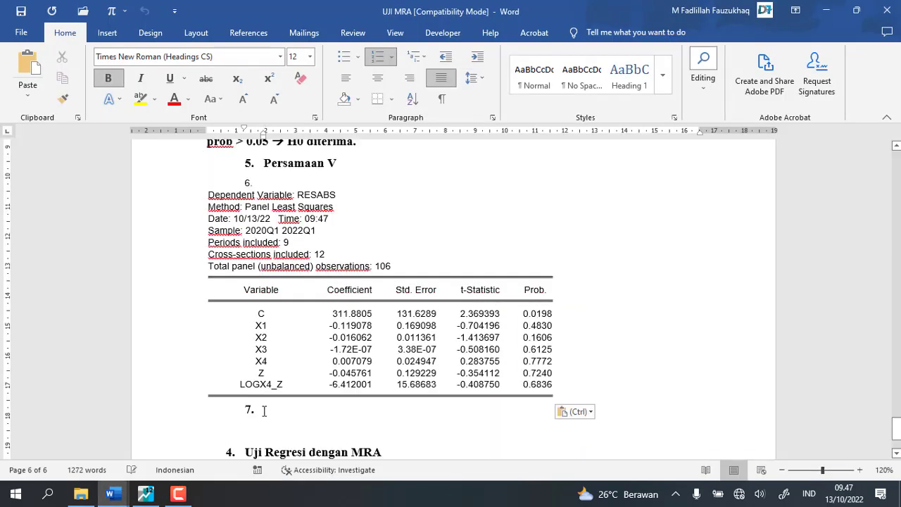
Remove the stray numbered lines above and below the pasted table, keeping the heading as Persamaan V.
left_click(282, 181)
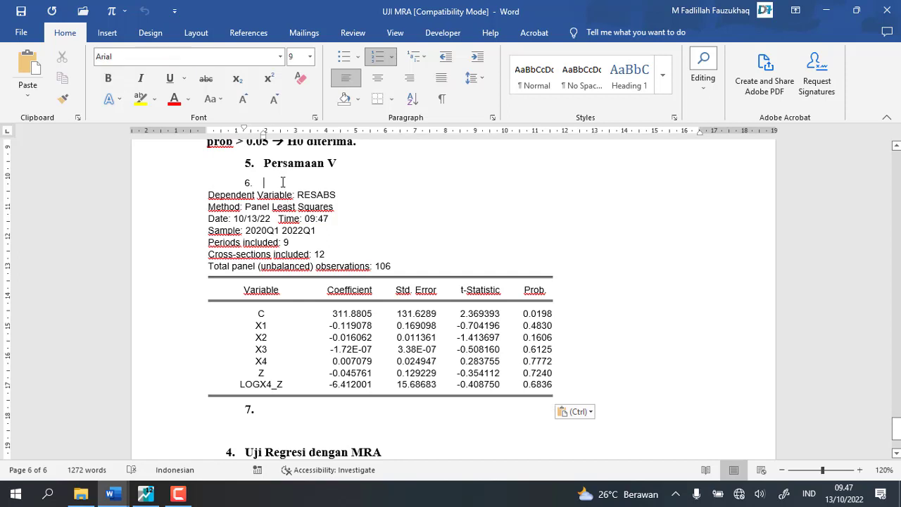
key("BackSpace")
key("BackSpace")
key("BackSpace")
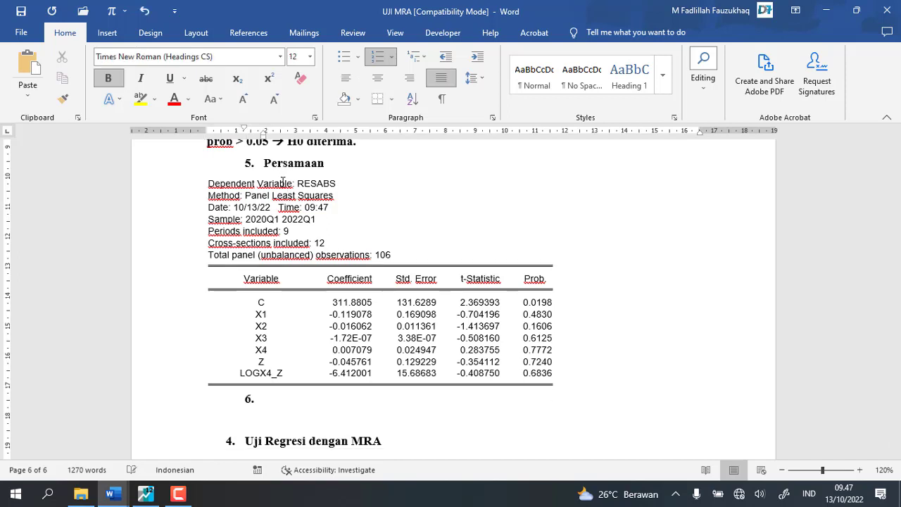
type("V")
left_click(276, 407)
key("BackSpace")
key("BackSpace")
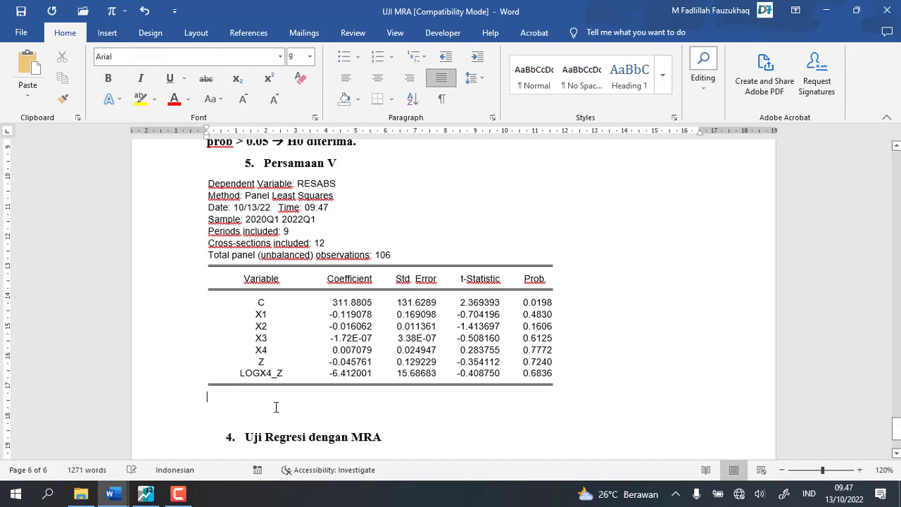
Write the conclusion "Prob. > 0.05 → H0 diterima." beneath the Persamaan V table.
left_click(257, 414)
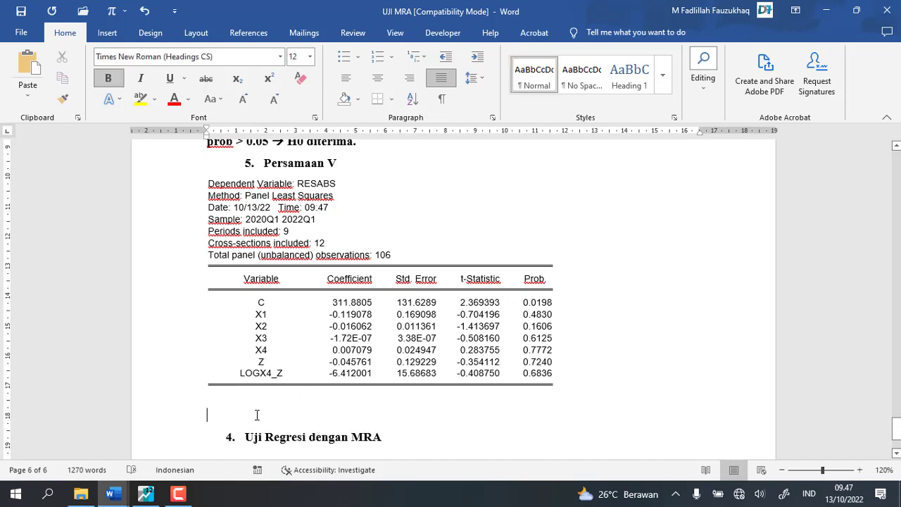
type("PR")
key("BackSpace")
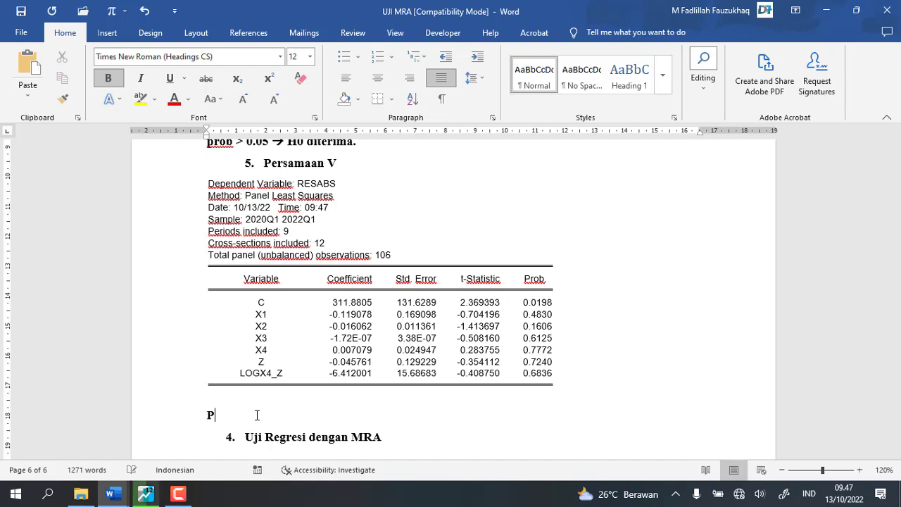
type("ob")
key("BackSpace")
key("BackSpace")
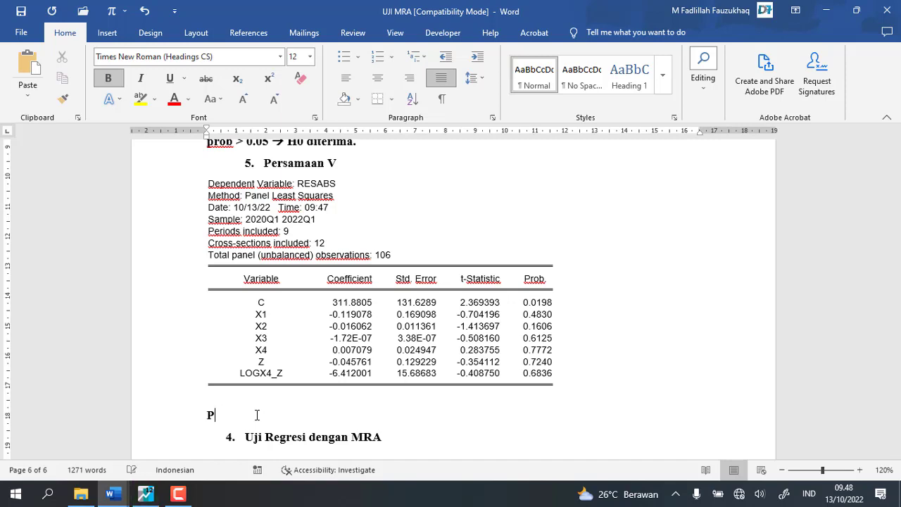
type("rob. ")
type("> 0")
type(".05")
type(" -->")
type("H")
type("0 DI")
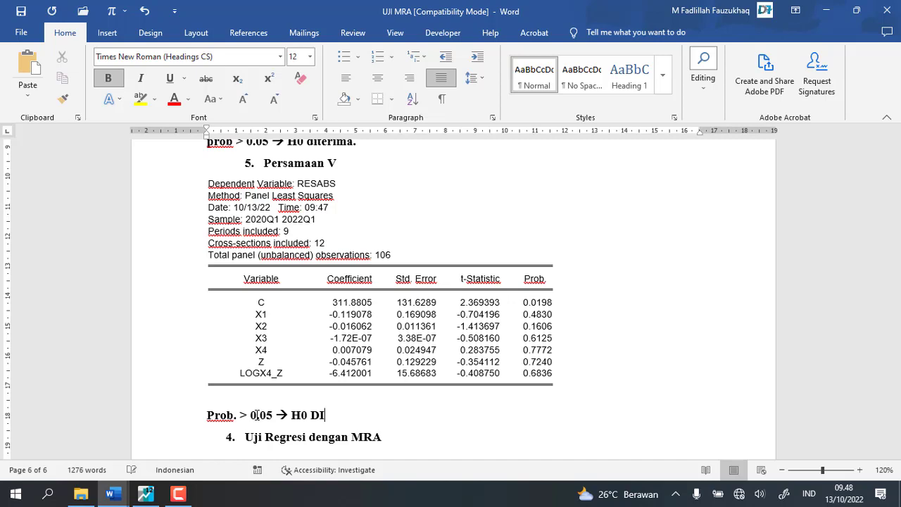
key("BackSpace")
key("BackSpace")
type("diterima.")
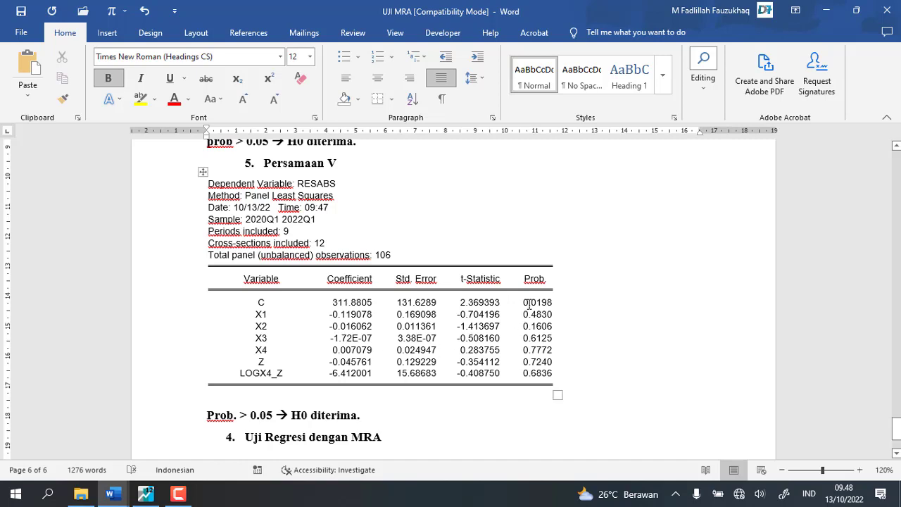
Highlight the Prob. values from X1 through LOGX4_Z in the Persamaan V table in yellow.
left_click_drag(527, 358, 539, 374)
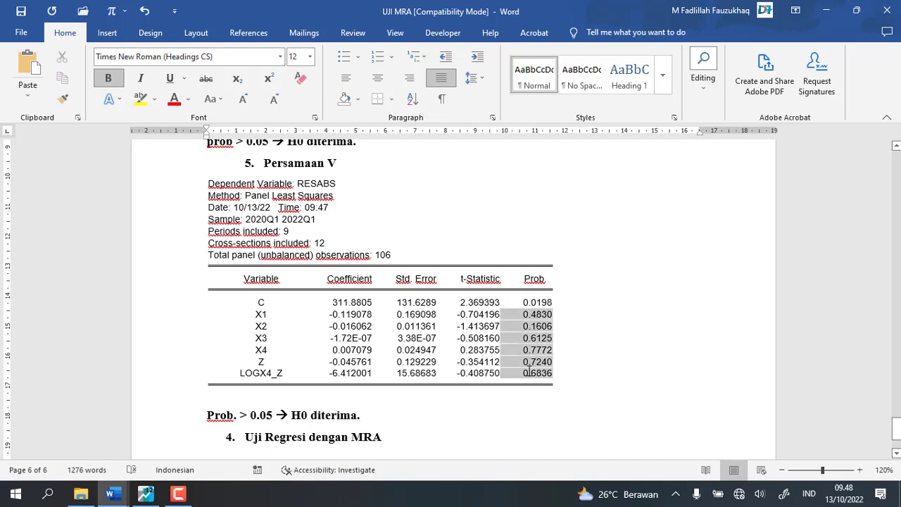
left_click(568, 348)
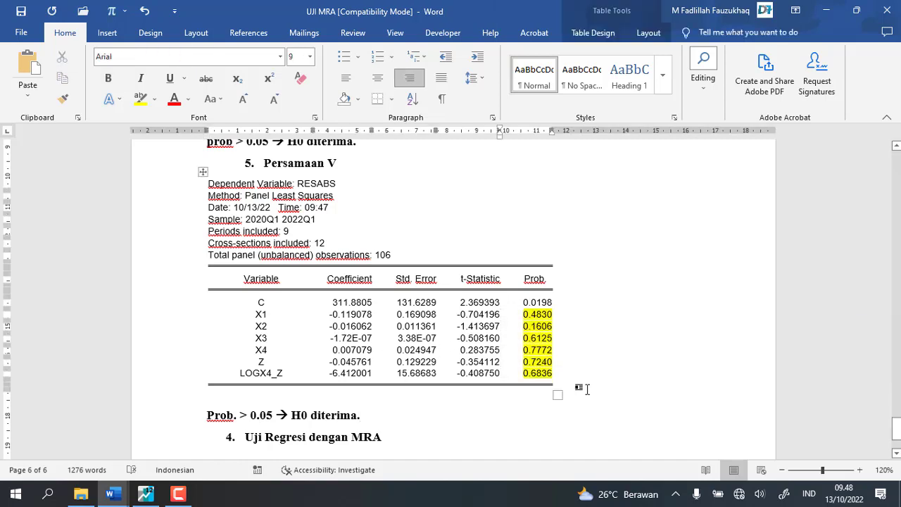
left_click(582, 387)
Review the heteroskedasticity tables and conclusions for Persamaan I through V in the document.
scroll(583, 314, "up", 3)
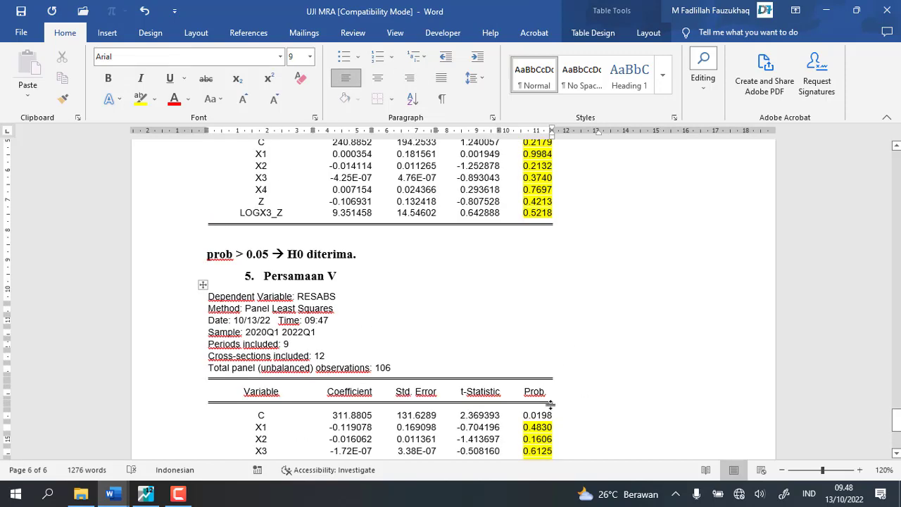
scroll(549, 404, "down", 3)
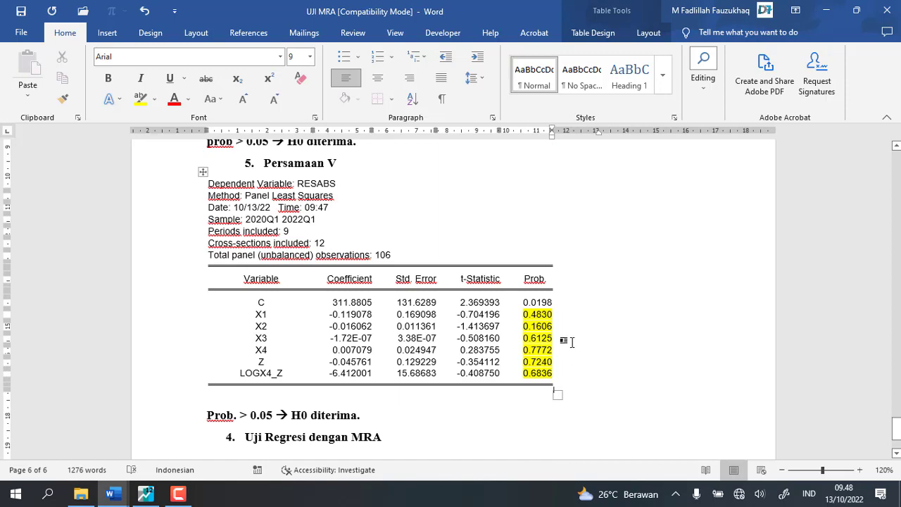
scroll(572, 338, "down", 2)
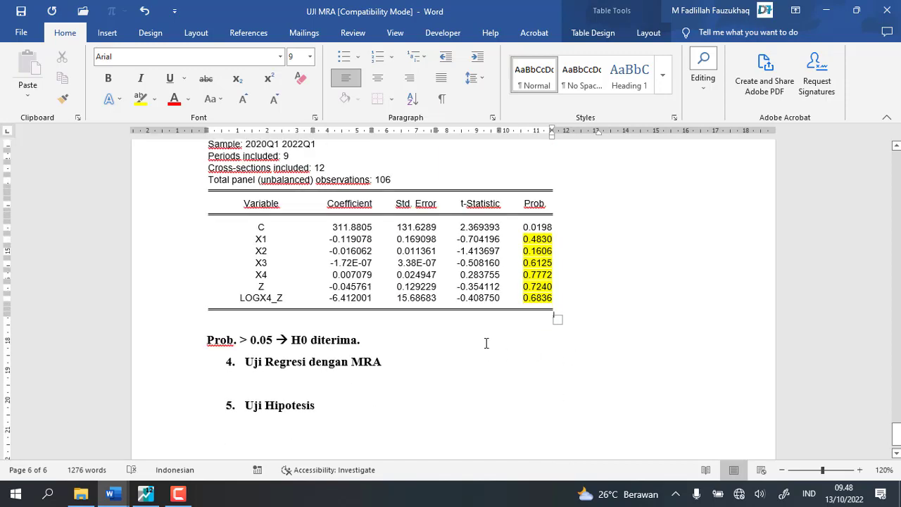
scroll(565, 325, "up", 15)
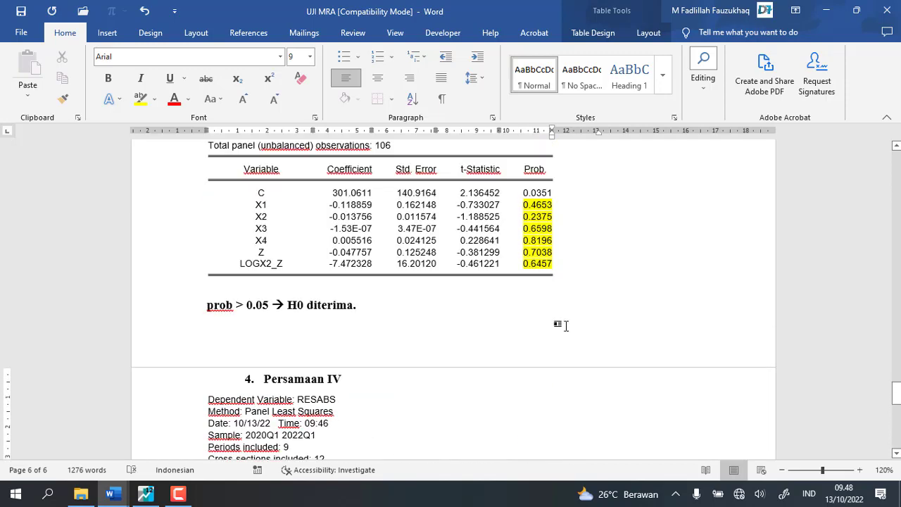
scroll(565, 325, "up", 15)
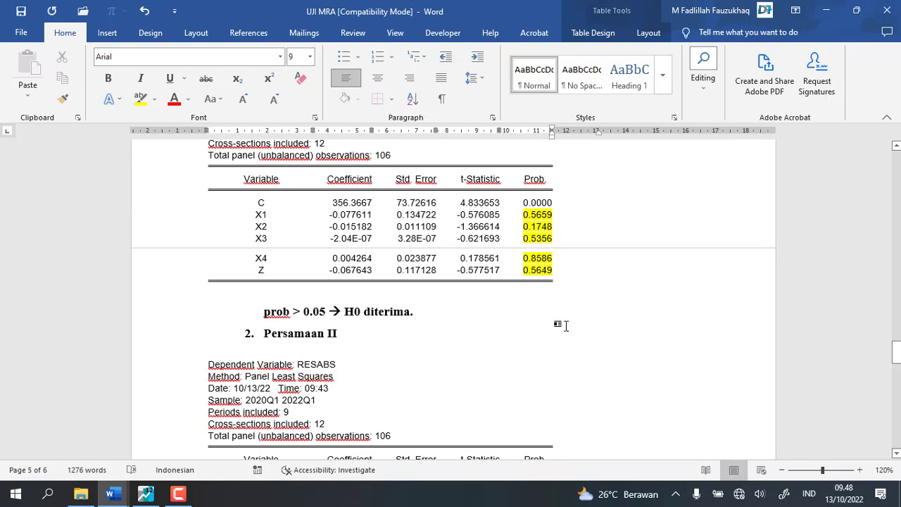
scroll(565, 325, "up", 4)
scroll(565, 325, "up", 4)
scroll(565, 325, "down", 9)
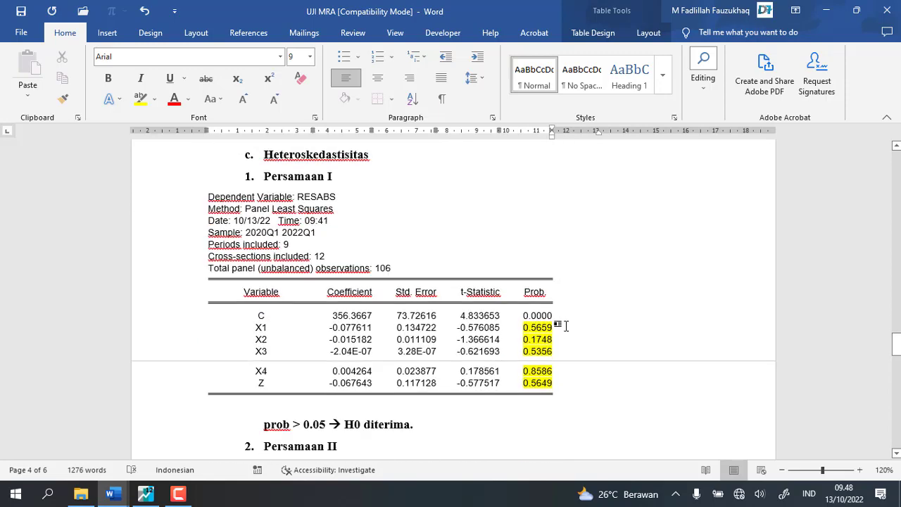
scroll(567, 326, "down", 4)
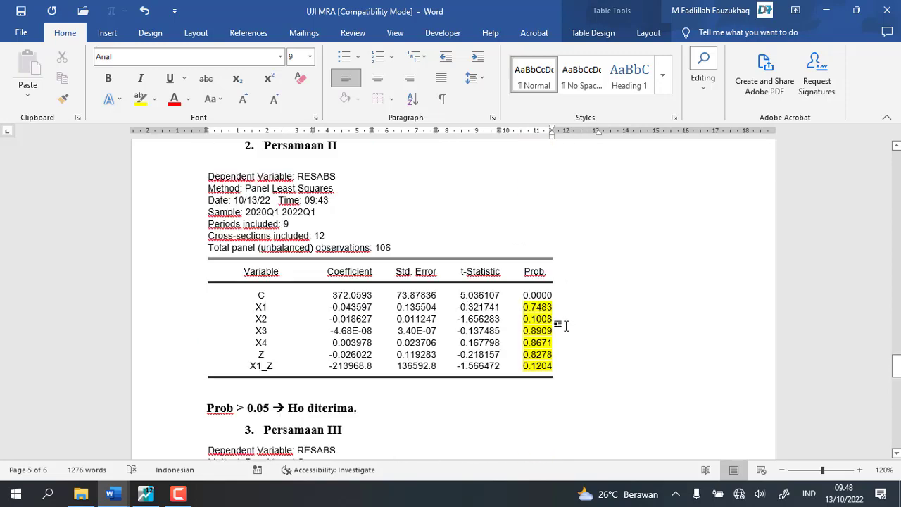
scroll(565, 326, "down", 6)
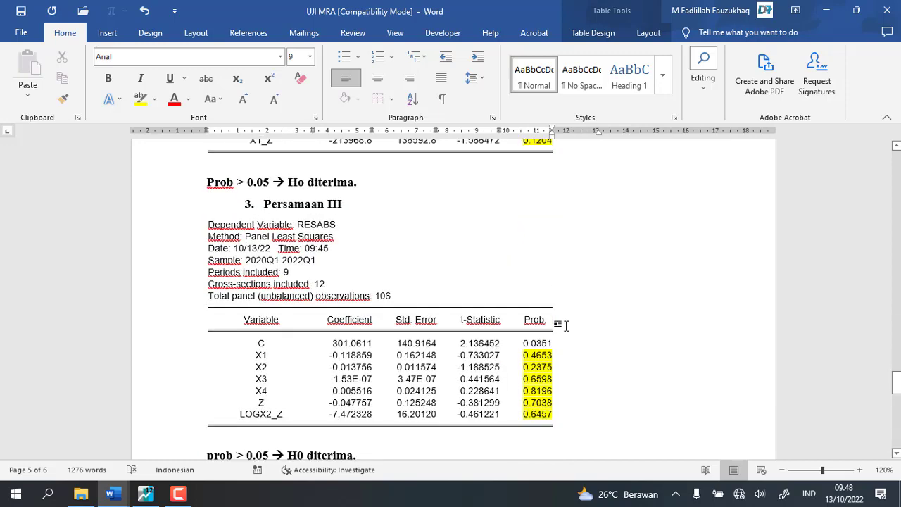
scroll(565, 325, "down", 10)
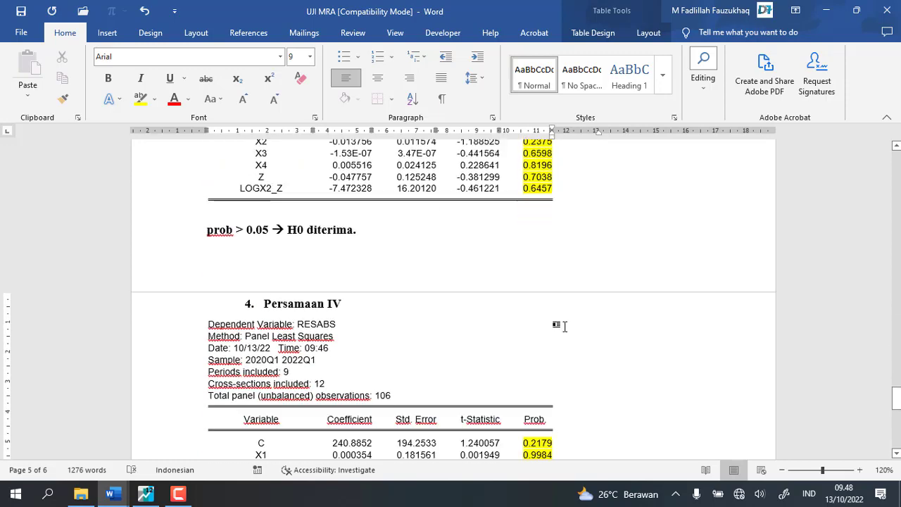
scroll(563, 328, "down", 10)
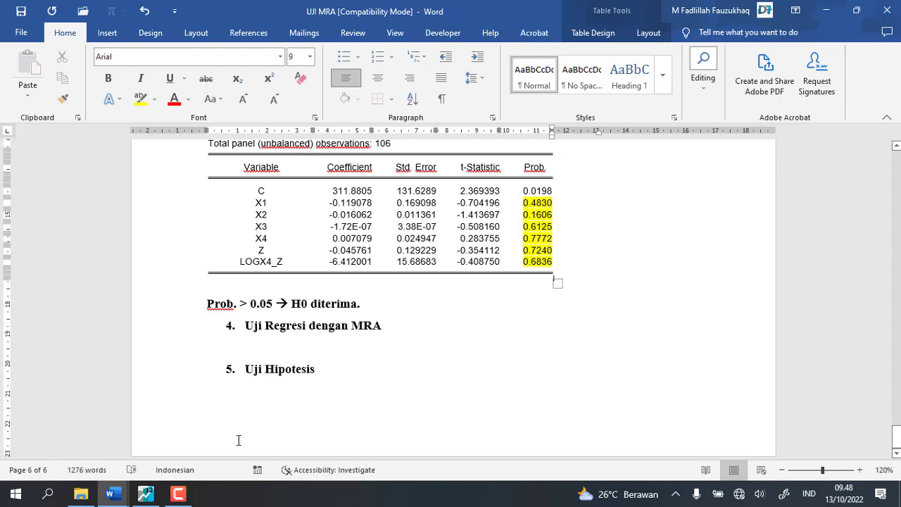
left_click(187, 497)
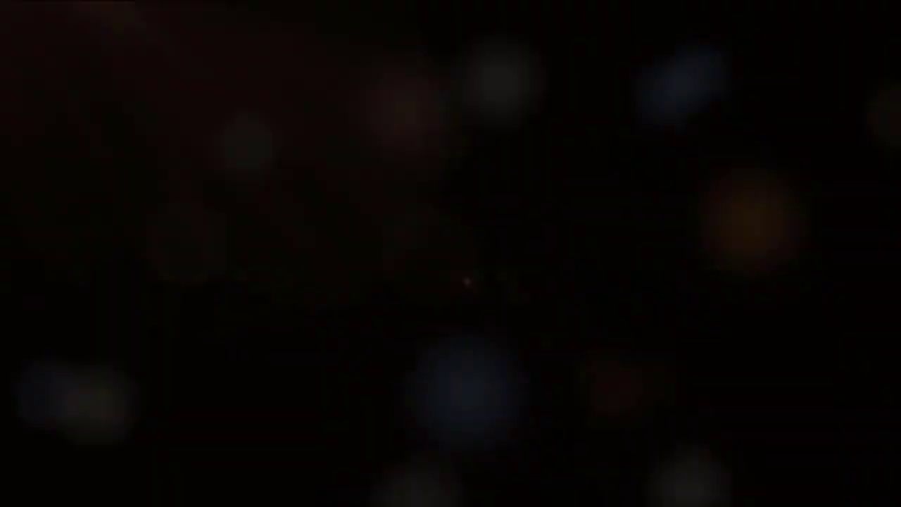